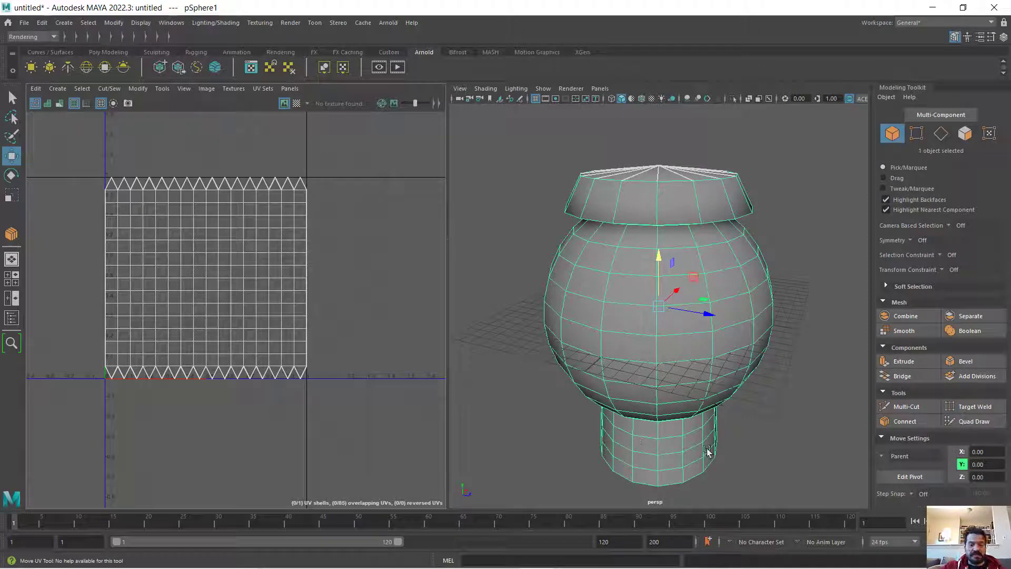
Select a single face on the model's lower neck and check where it sits in the UV layout.
alt+drag(707, 439, 666, 427)
right_drag(651, 426, 651, 296)
click(652, 425)
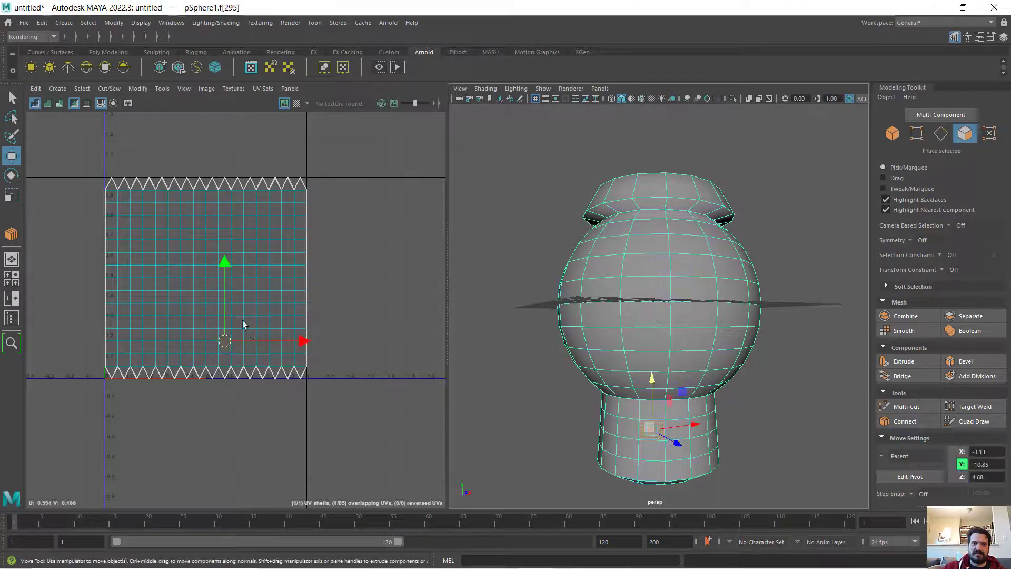
scroll(232, 332, up, 3)
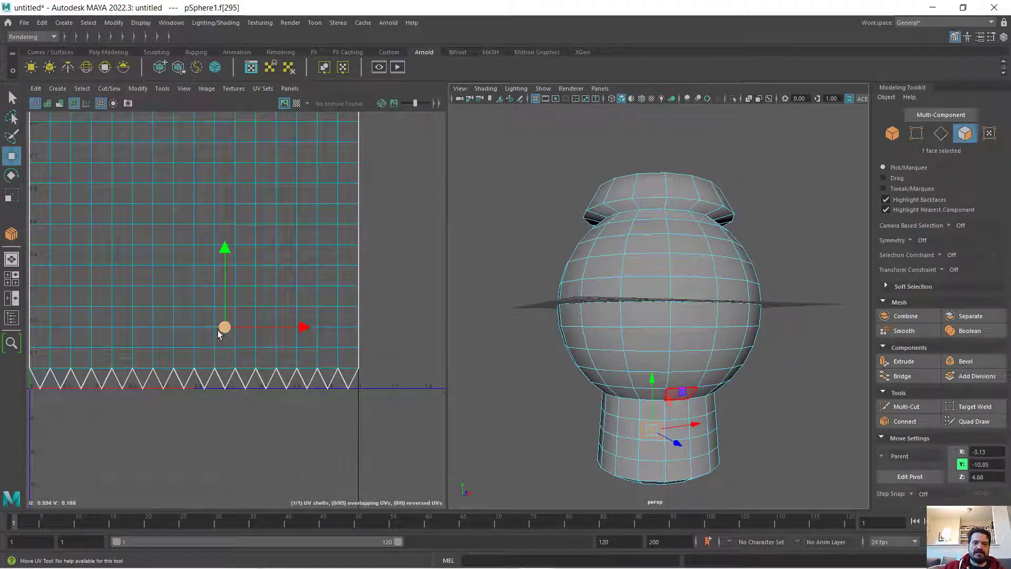
scroll(226, 334, down, 2)
scroll(632, 432, down, 4)
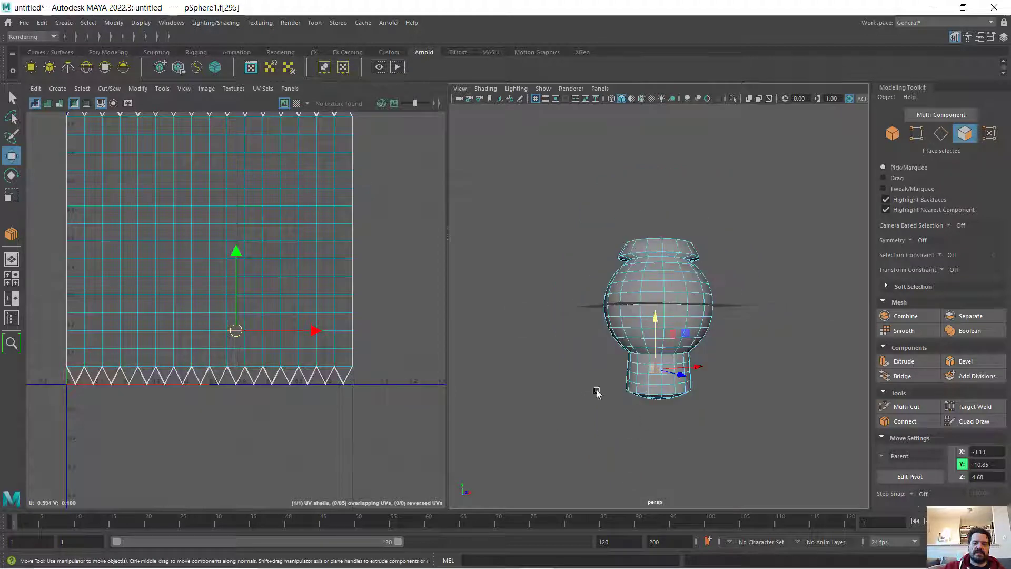
Return to object selection and delete all existing UVs of the whole model.
right_drag(599, 393, 624, 258)
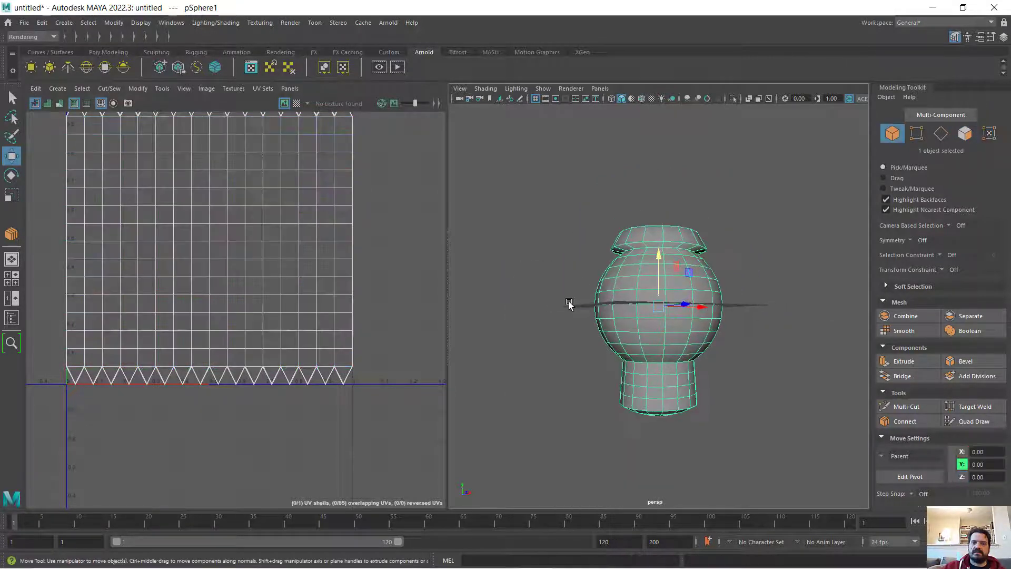
click(41, 92)
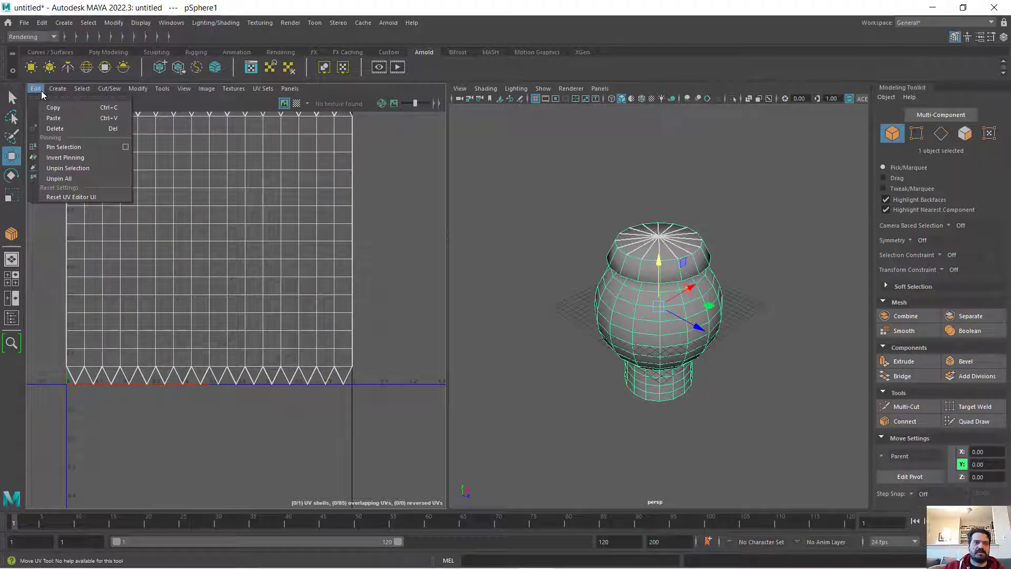
click(54, 129)
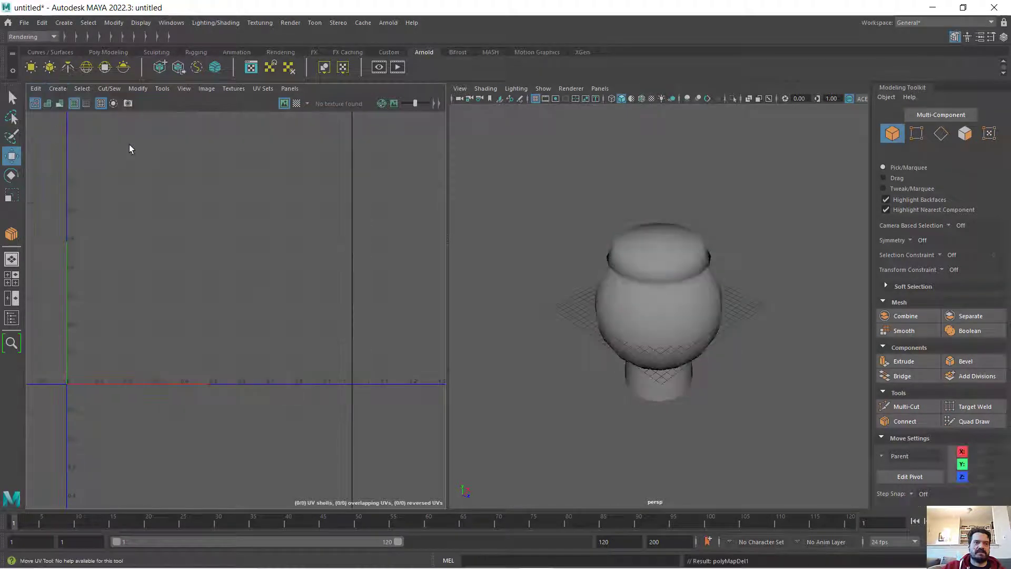
Show the UV Toolkit and dock it beside the Modeling Toolkit.
click(289, 89)
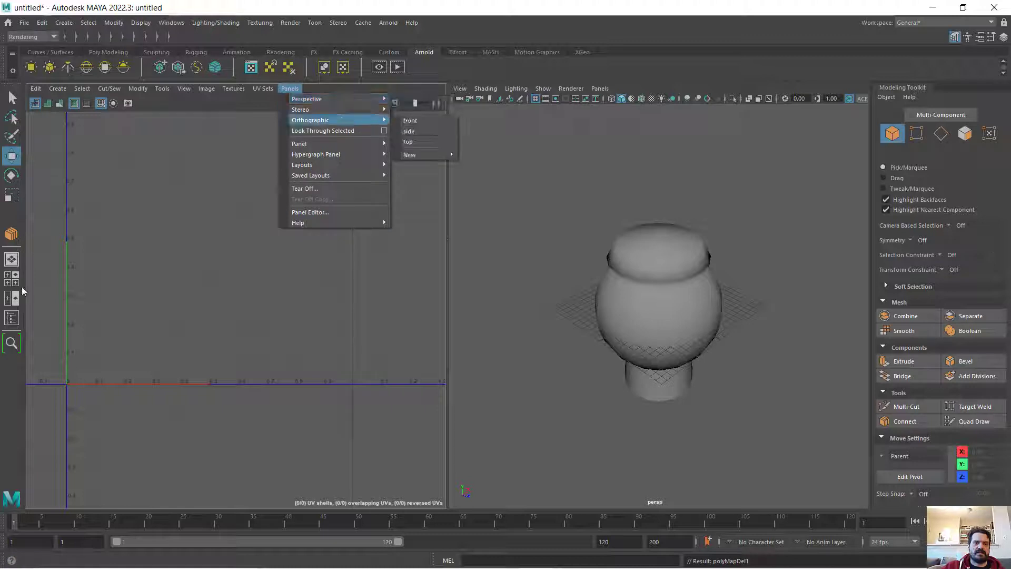
mouse_move(370, 147)
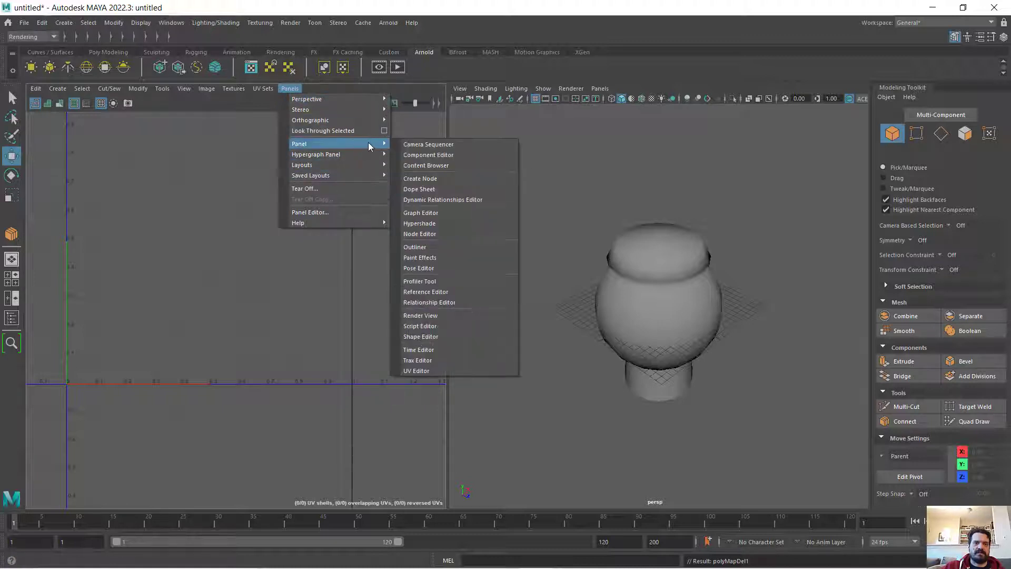
mouse_move(176, 98)
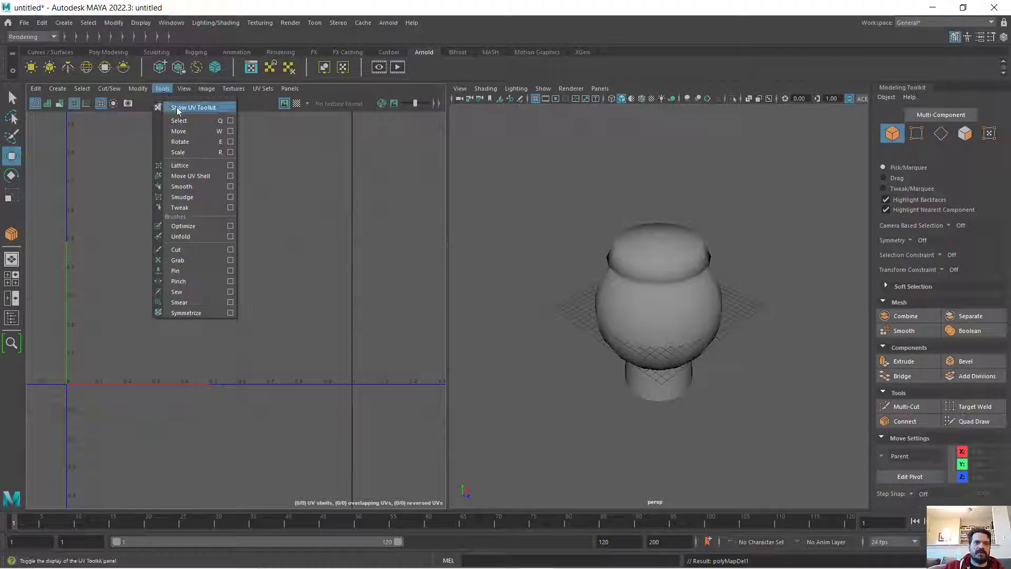
click(178, 108)
drag(497, 166, 868, 129)
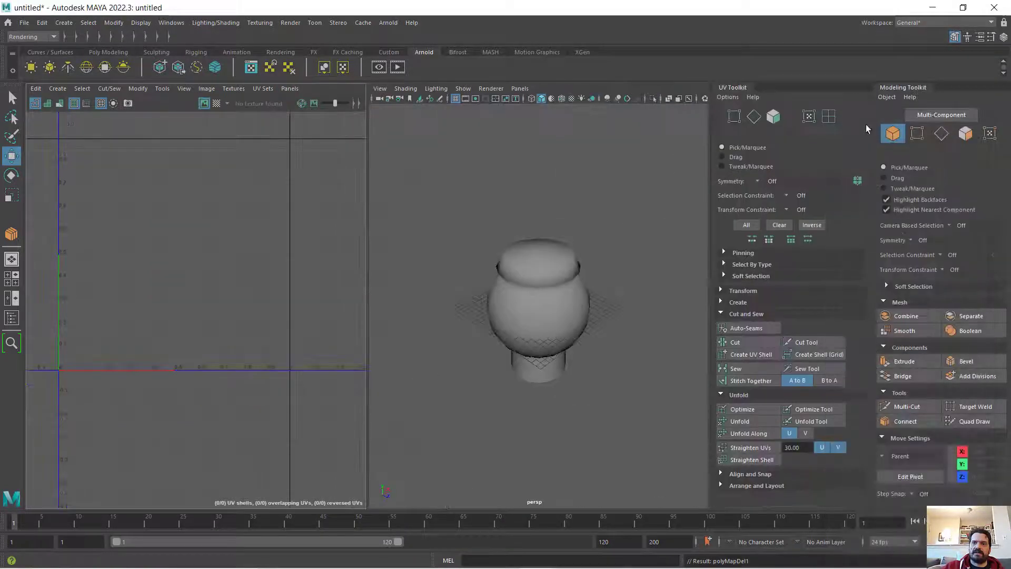
Create a camera-based UV projection for the whole model and return to object selection.
click(542, 289)
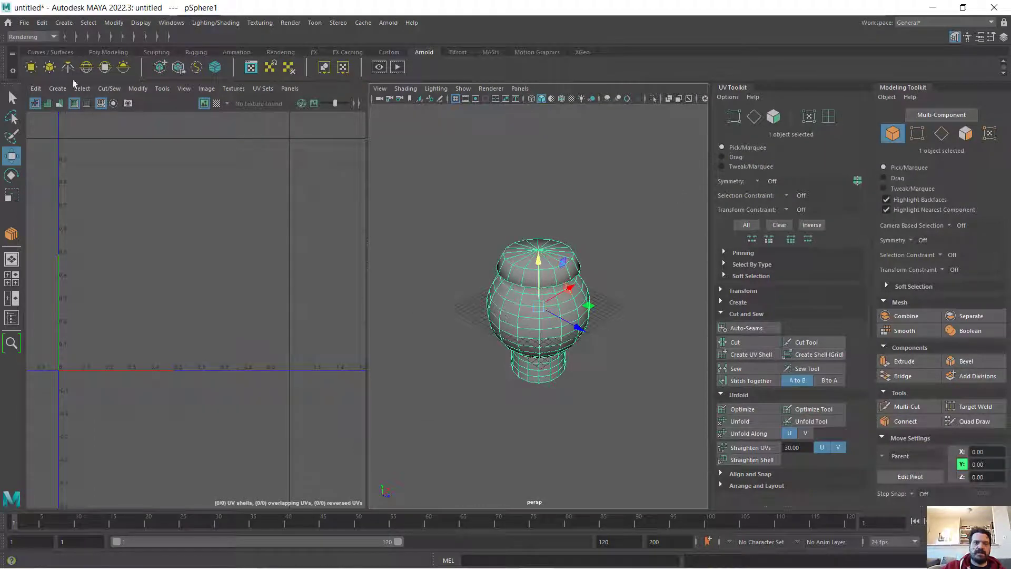
click(57, 88)
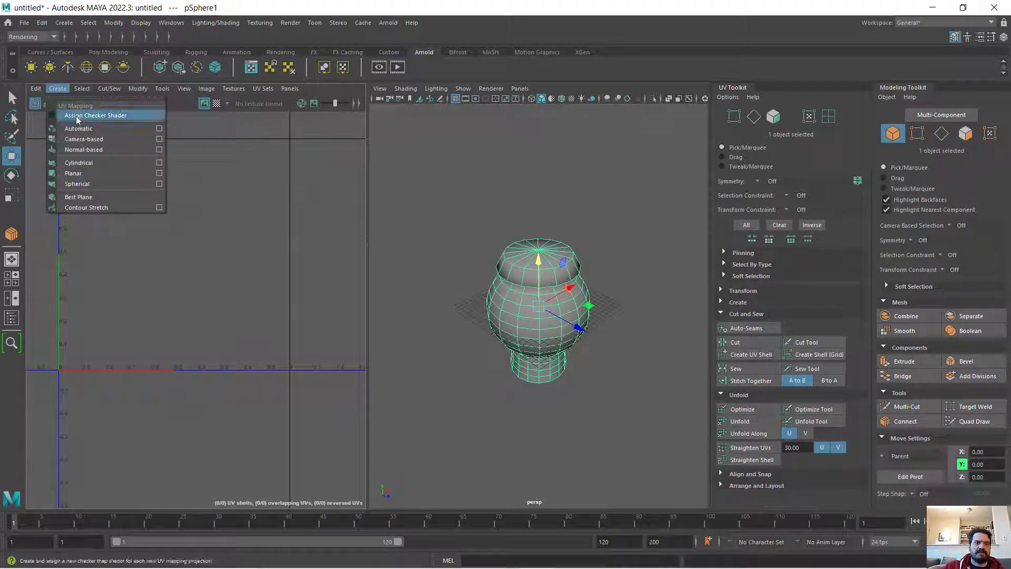
click(106, 138)
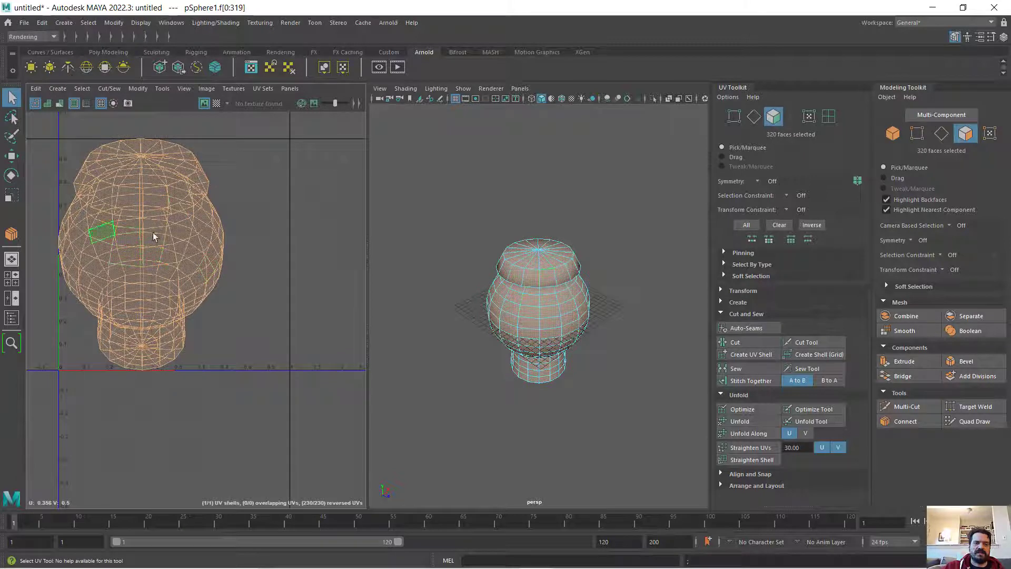
right_drag(602, 232, 640, 219)
Select the full edge loop where the lid meets the rounded body and cut the UVs along it.
scroll(534, 255, up, 5)
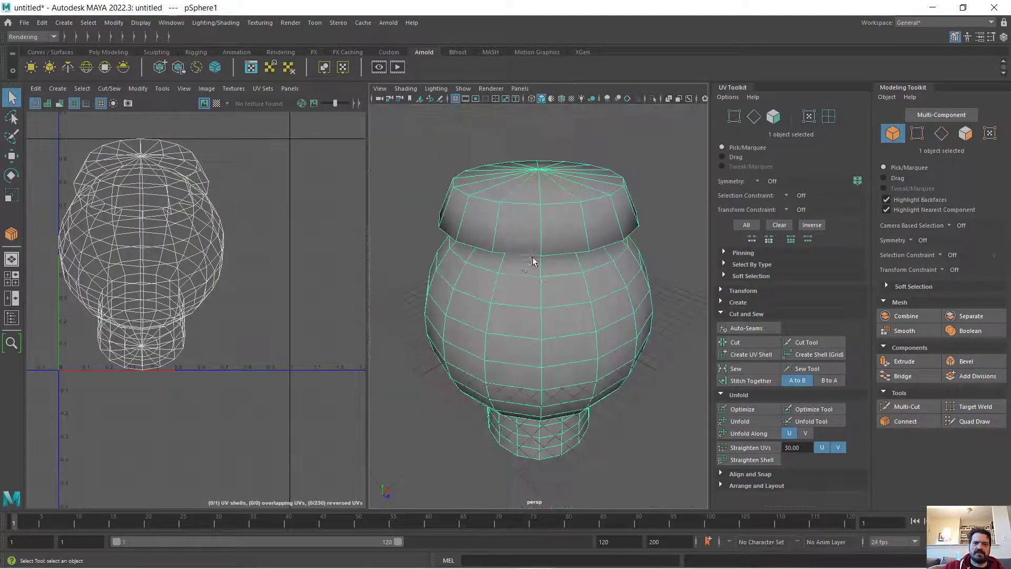
alt+drag(516, 270, 530, 227)
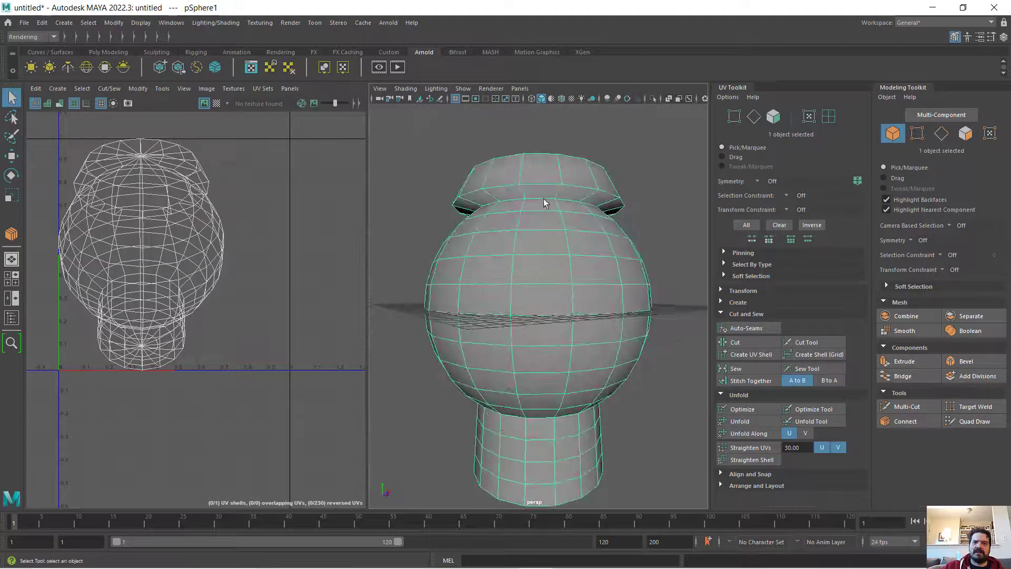
right_drag(544, 204, 542, 170)
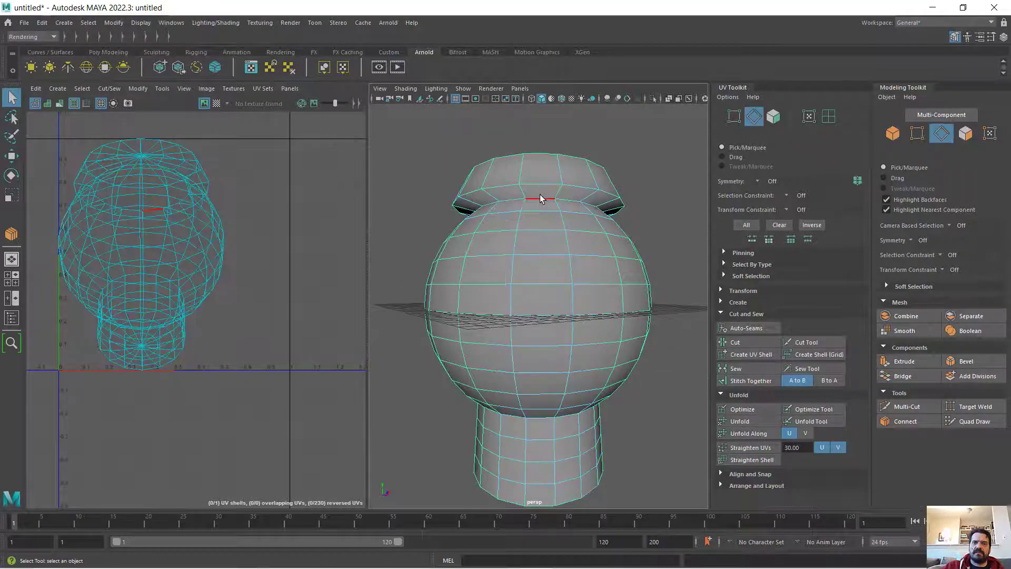
click(541, 198)
scroll(543, 198, up, 3)
scroll(543, 198, down, 3)
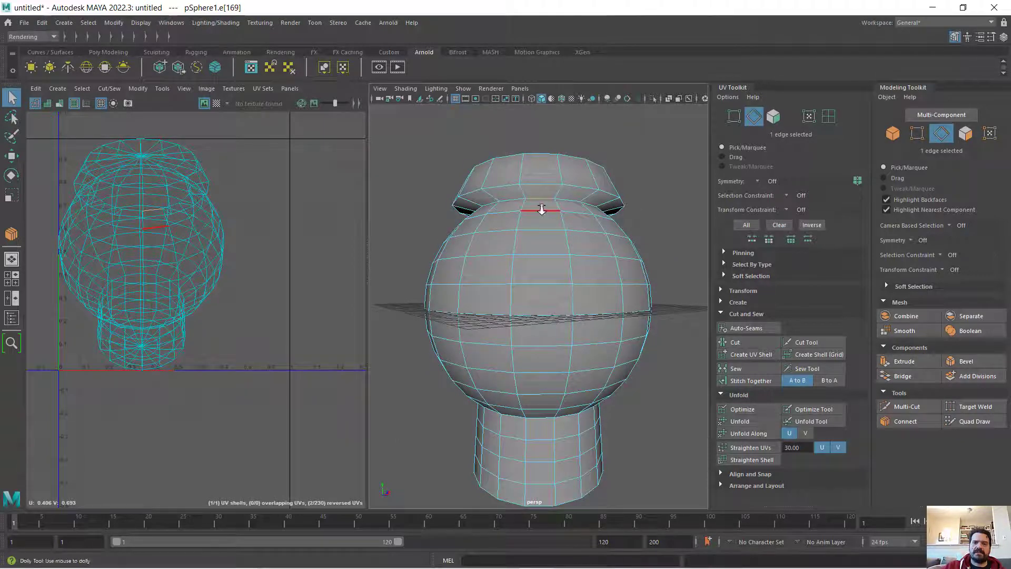
scroll(542, 209, up, 2)
alt+drag(542, 211, 537, 215)
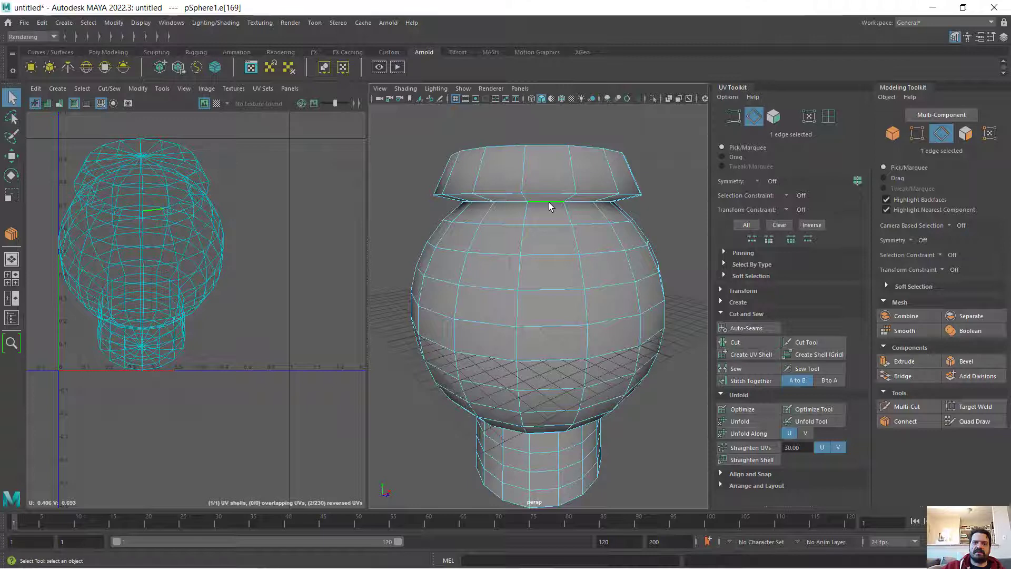
double_click(549, 207)
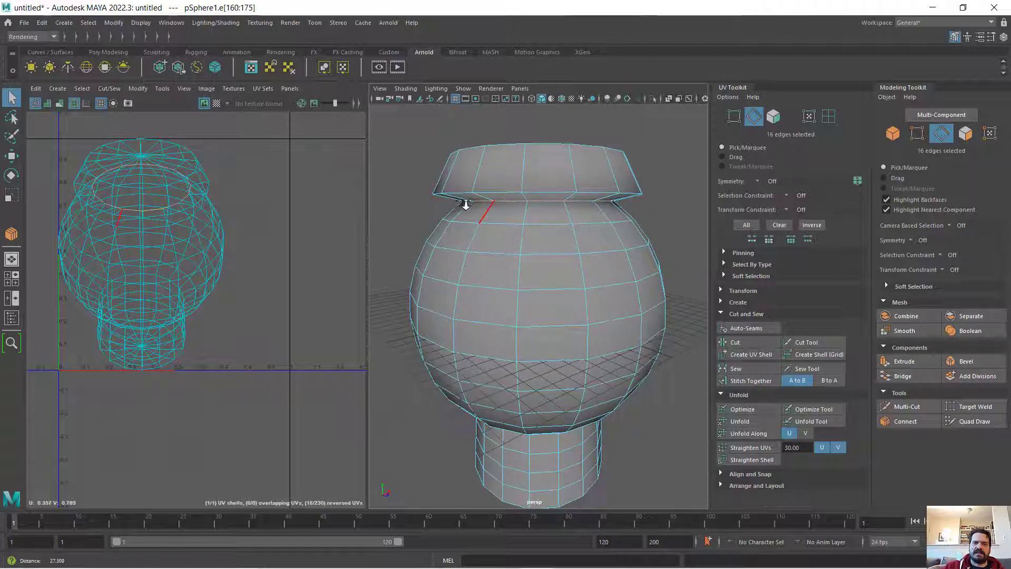
scroll(483, 202, up, 3)
alt+drag(482, 202, 541, 182)
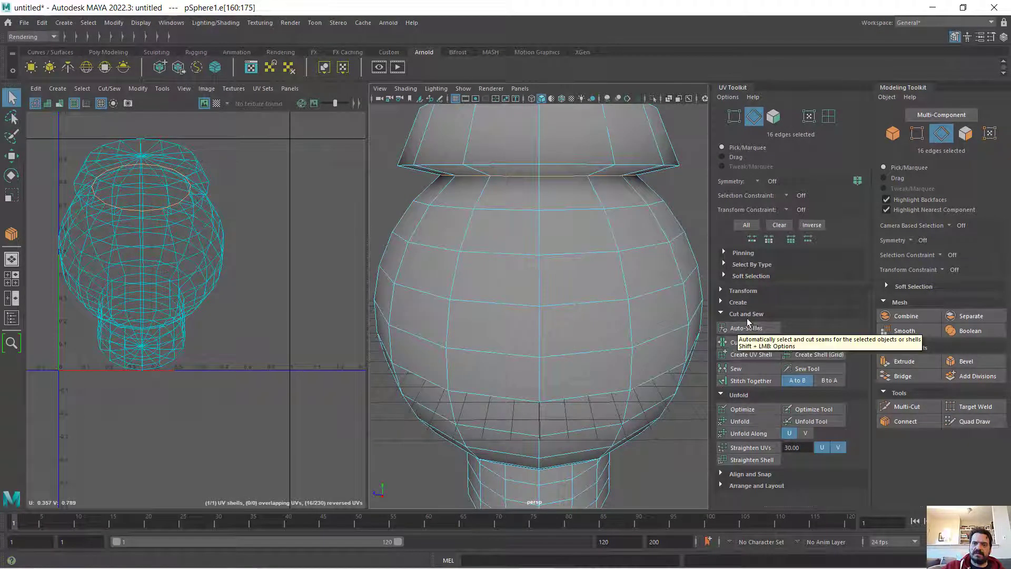
click(735, 342)
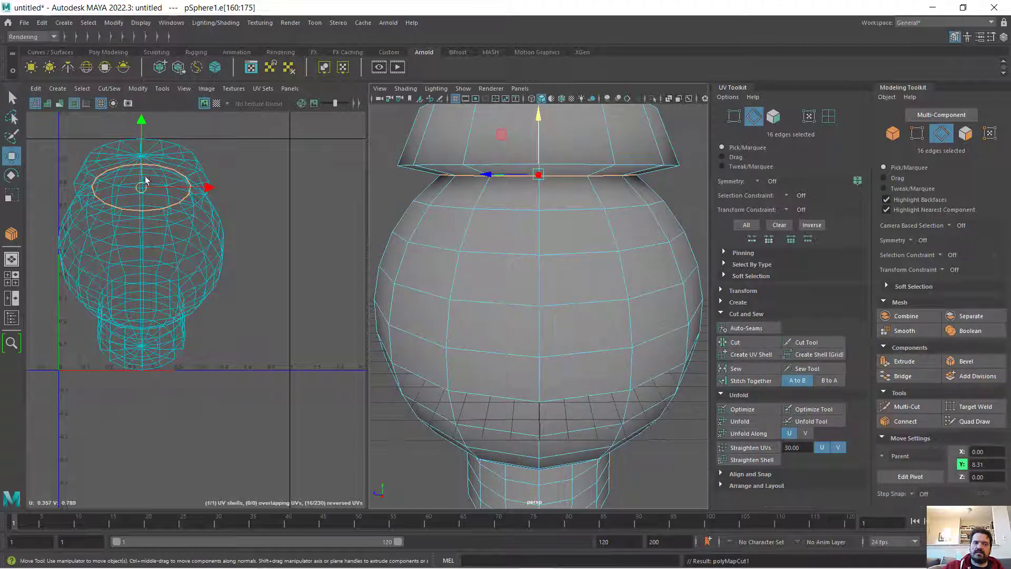
Move the lid's UV shell and the body's UV shell apart, leaving the lid shell selected.
right_drag(194, 165, 148, 148)
click(168, 159)
click(169, 159)
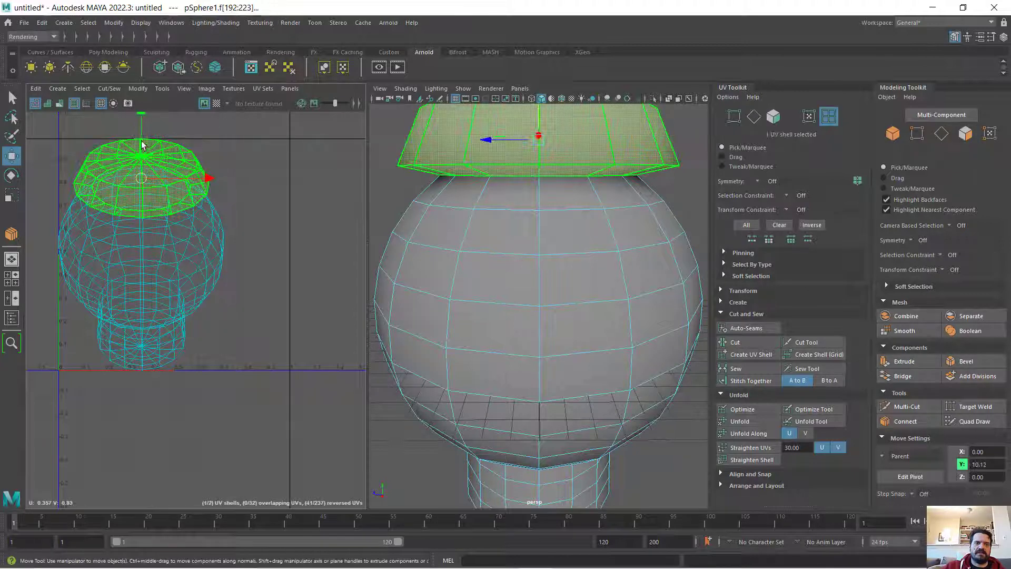
drag(145, 180, 297, 162)
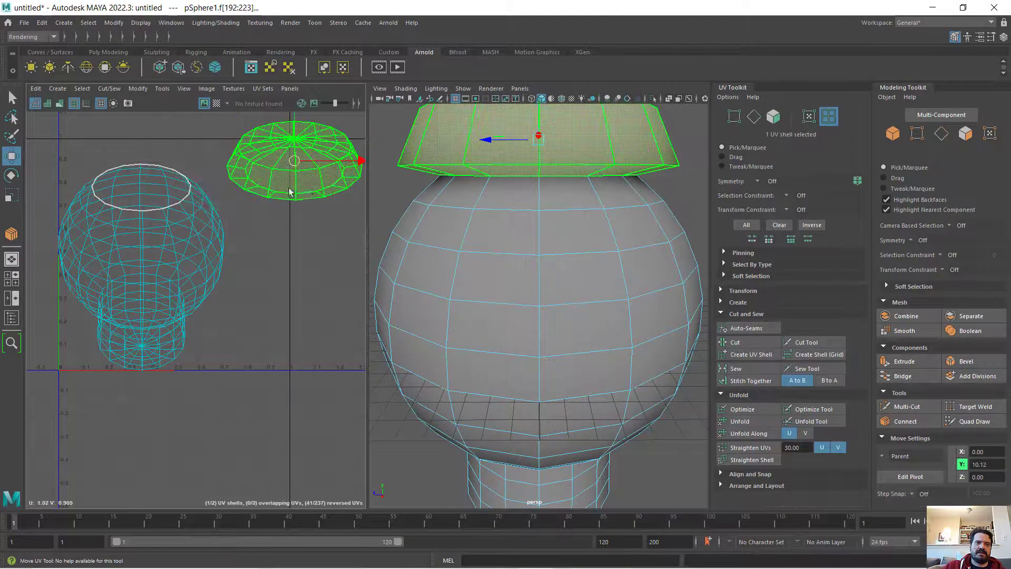
click(204, 225)
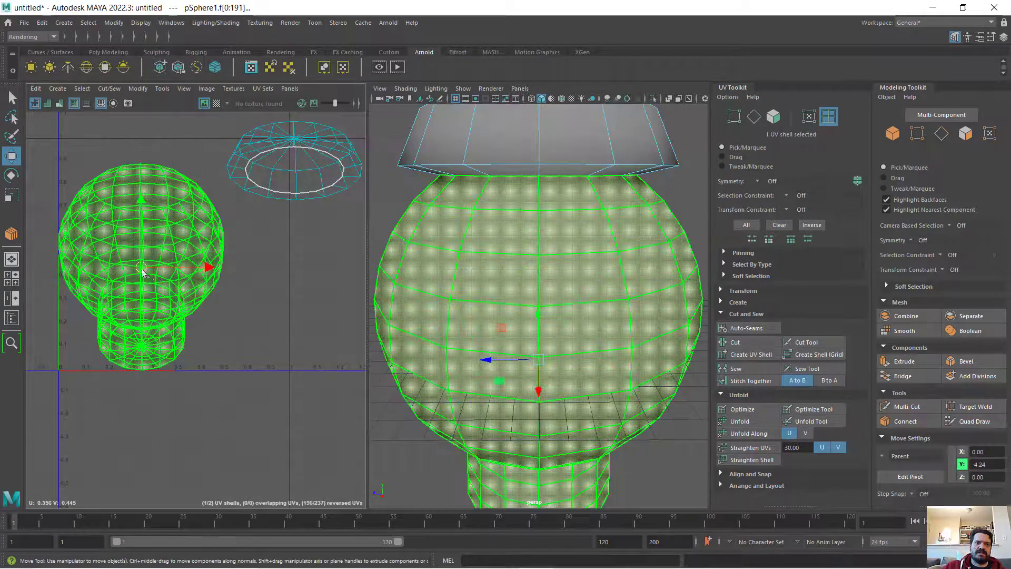
drag(142, 267, 152, 331)
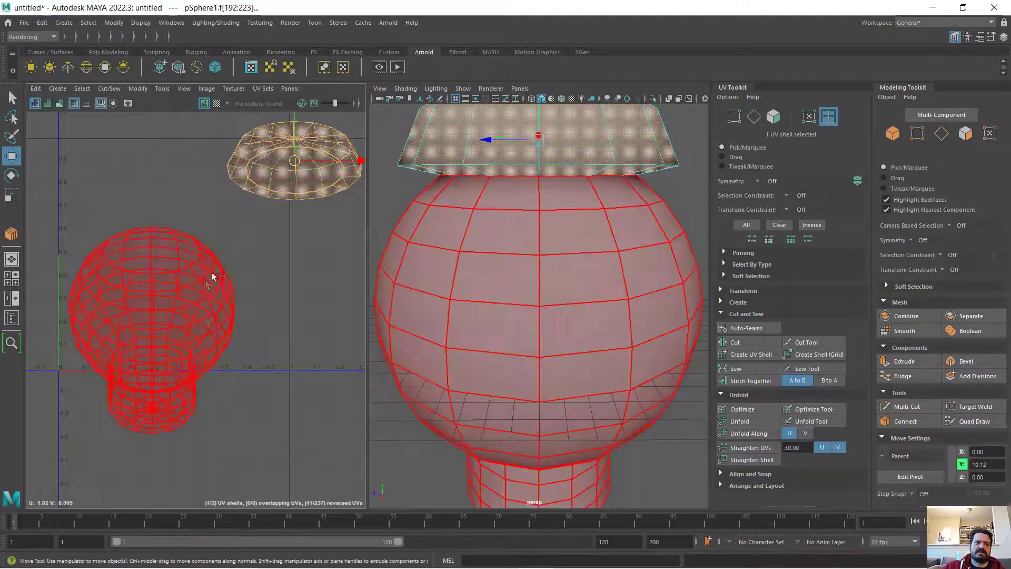
click(261, 171)
scroll(244, 205, down, 2)
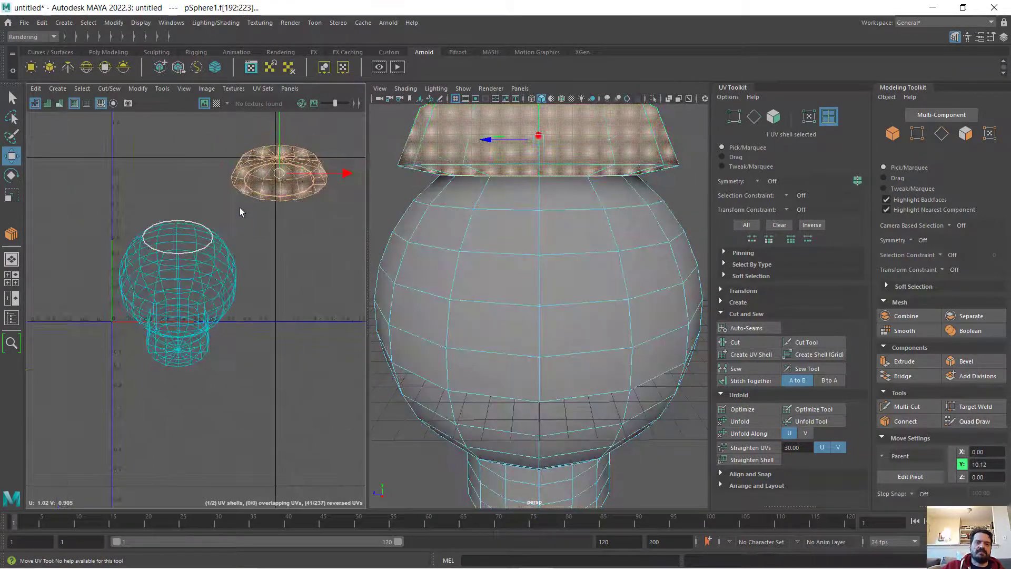
alt+middle_drag(217, 204, 180, 277)
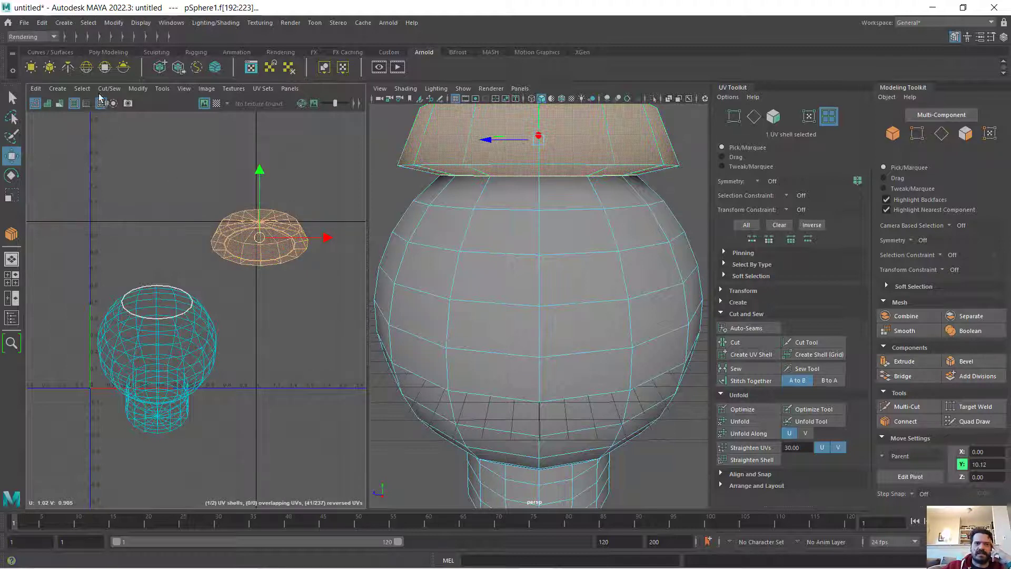
Try a cylindrical projection and an X-axis planar projection on the lid's UV shell.
click(57, 89)
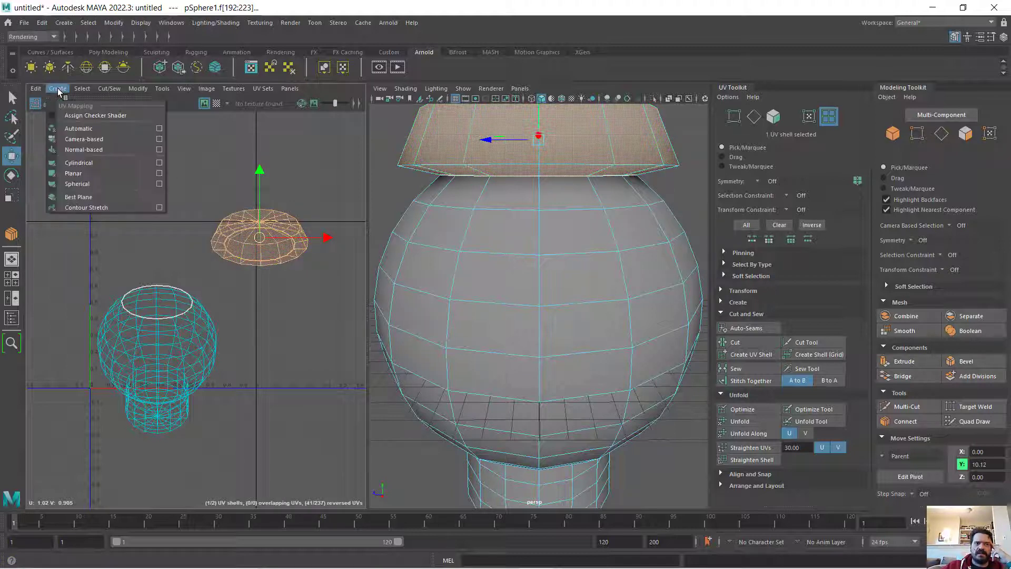
click(126, 168)
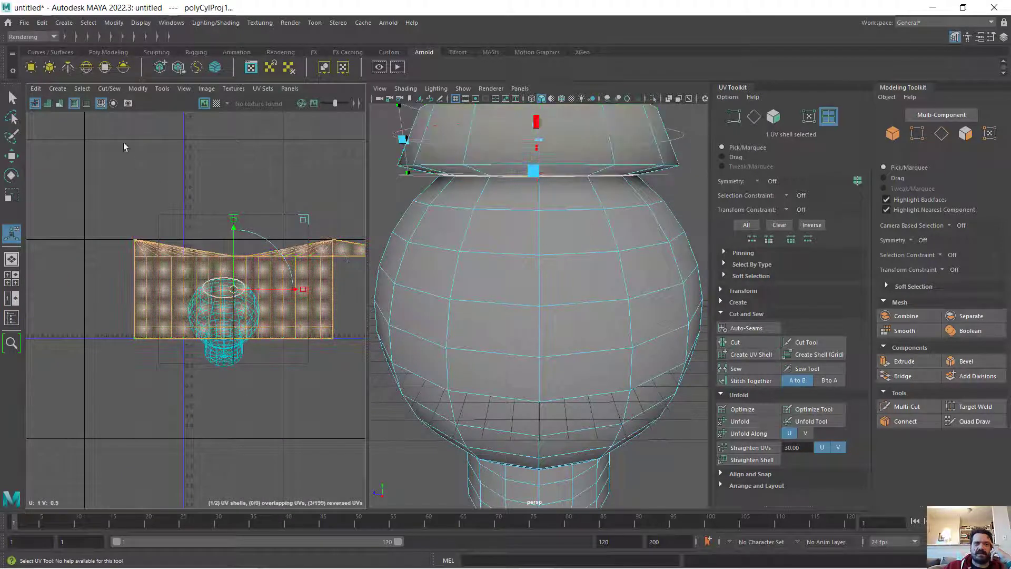
click(58, 90)
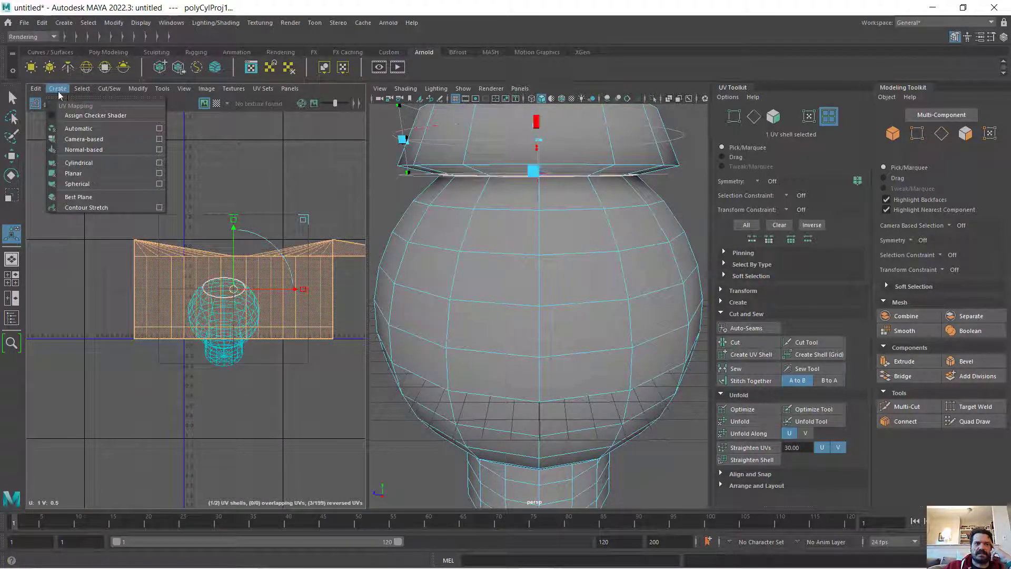
click(91, 173)
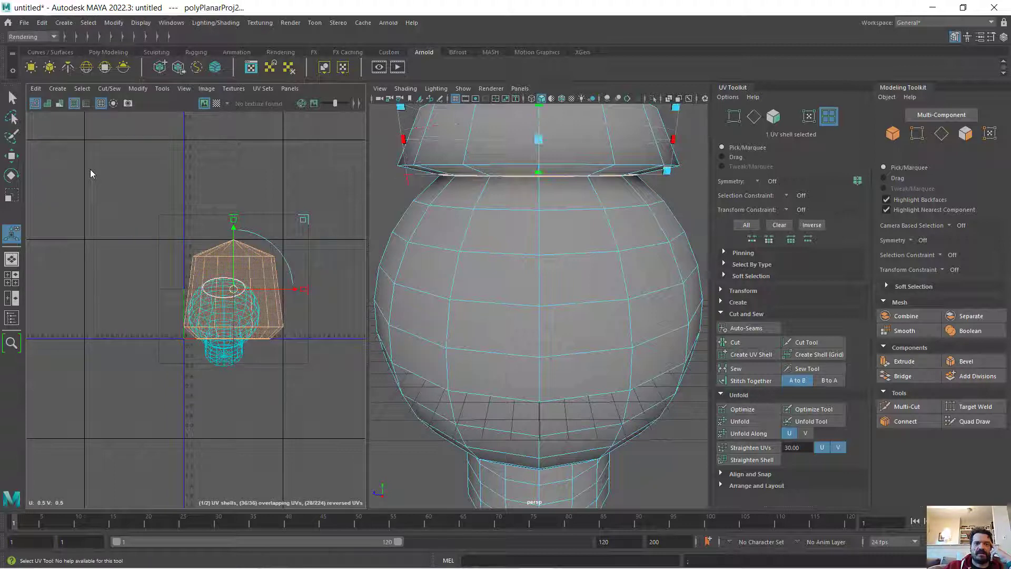
click(58, 88)
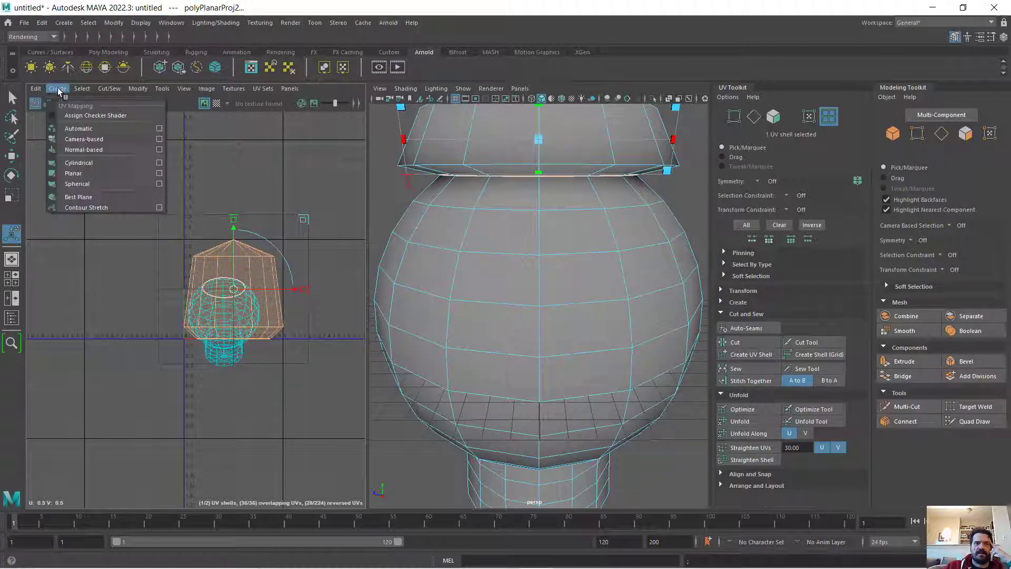
click(161, 175)
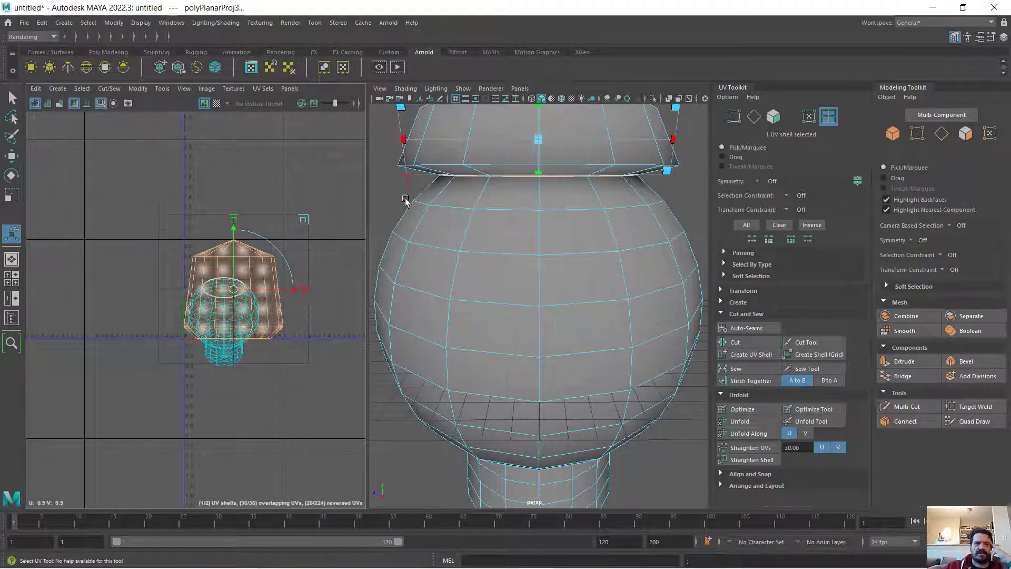
Apply planar mapping to the lid's UV shell, projected from the Y axis.
click(57, 88)
click(159, 176)
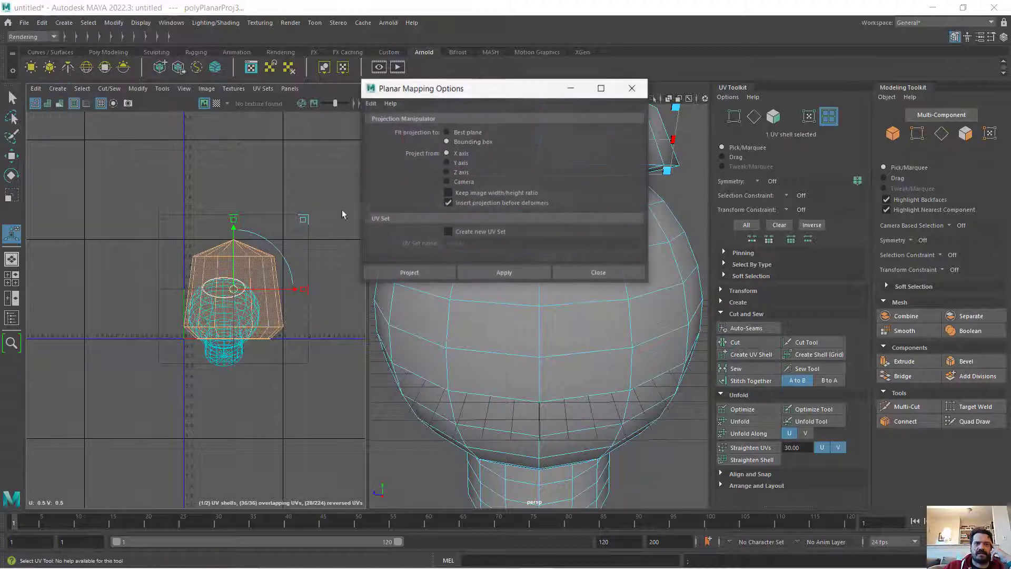
click(446, 163)
click(444, 271)
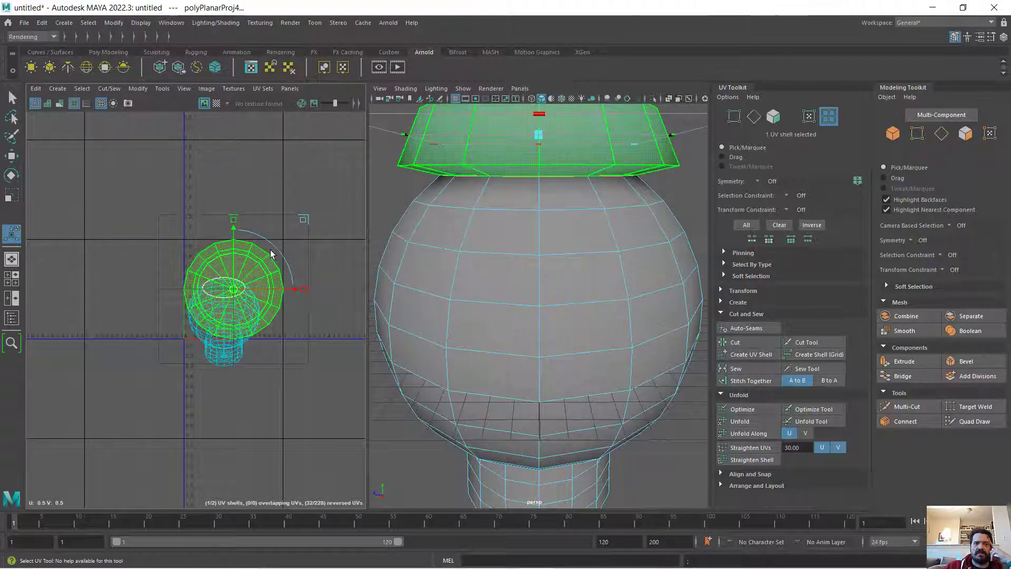
Unfold the lid's UV shell several times to relax its planar projection.
scroll(260, 256, down, 2)
scroll(495, 198, down, 3)
key(t)
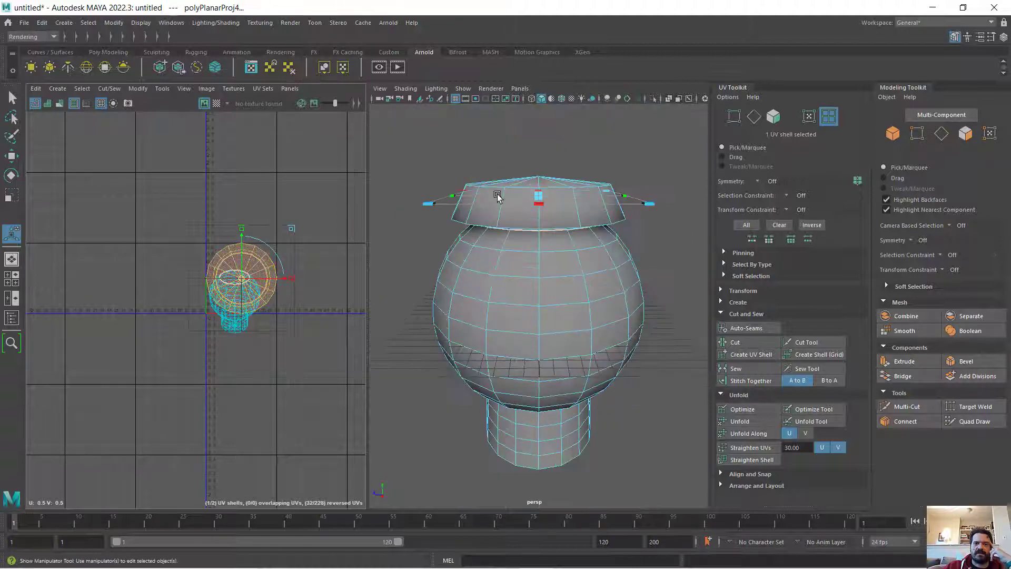
click(748, 423)
click(747, 423)
click(747, 423)
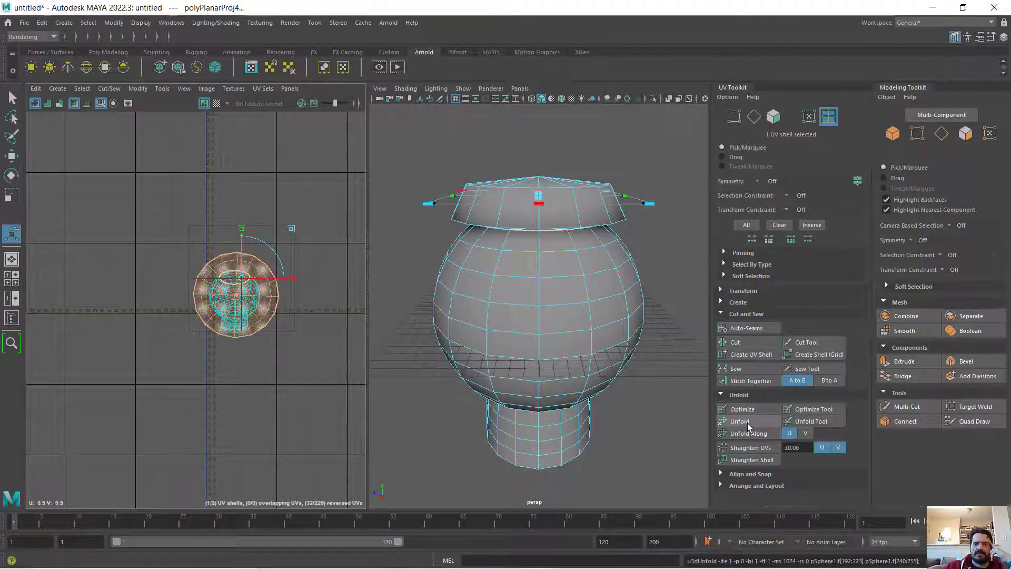
click(754, 421)
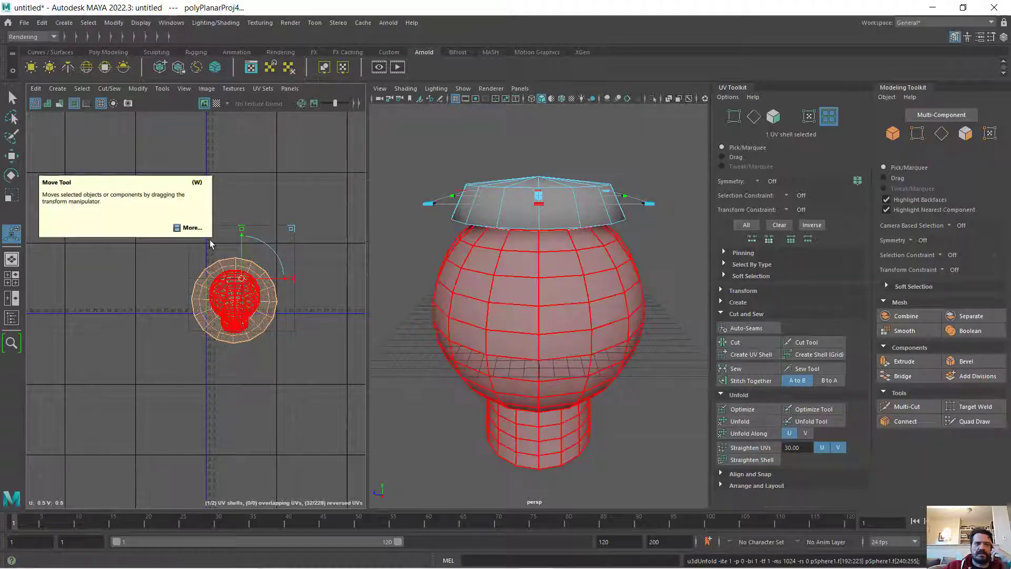
Move the unfolded lid shell up and to the side, clear of the body's UV shell.
key(w)
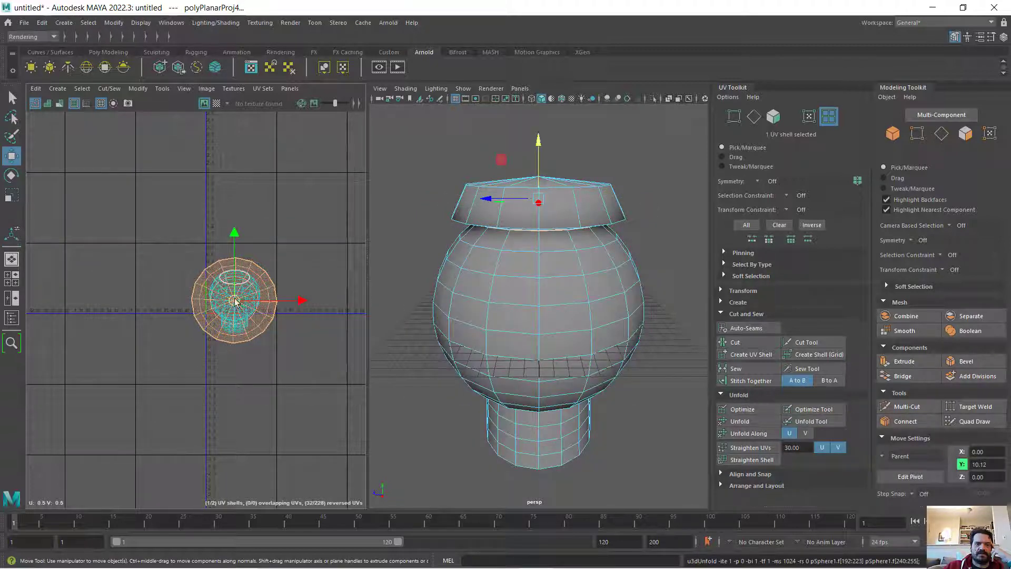
drag(235, 302, 273, 219)
scroll(274, 196, up, 5)
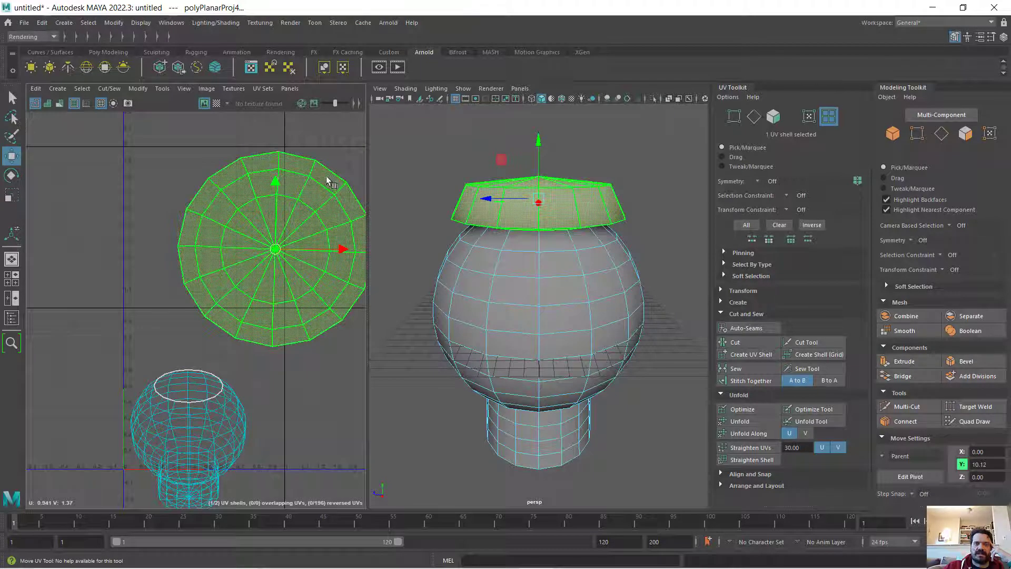
Select single faces of the lid's UV shell, from the outer ring to the centre, to examine where each lies on the model.
mouse_move(323, 176)
right_down()
mouse_move(318, 166)
mouse_move(327, 187)
right_up()
click(327, 188)
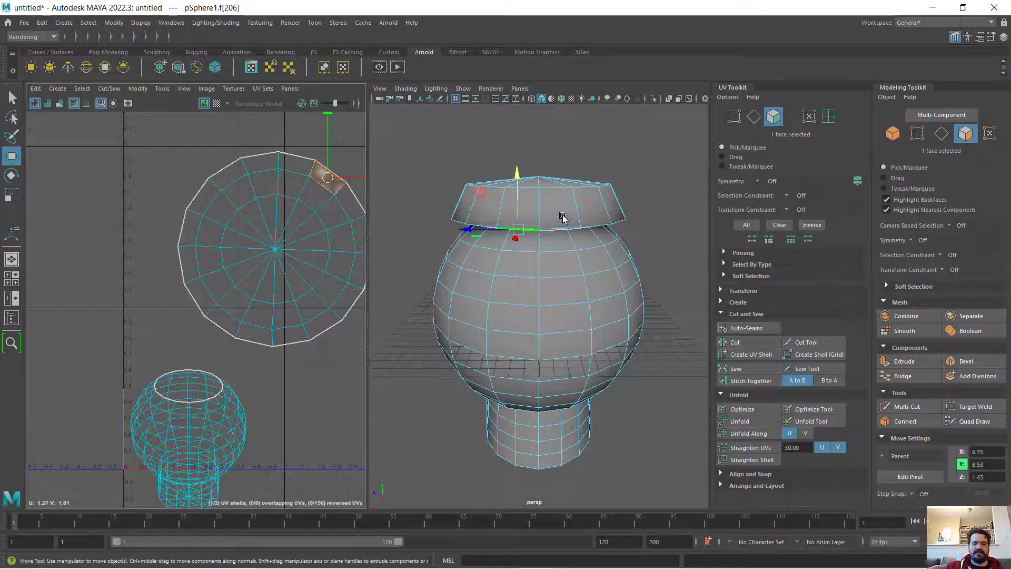
scroll(554, 212, up, 3)
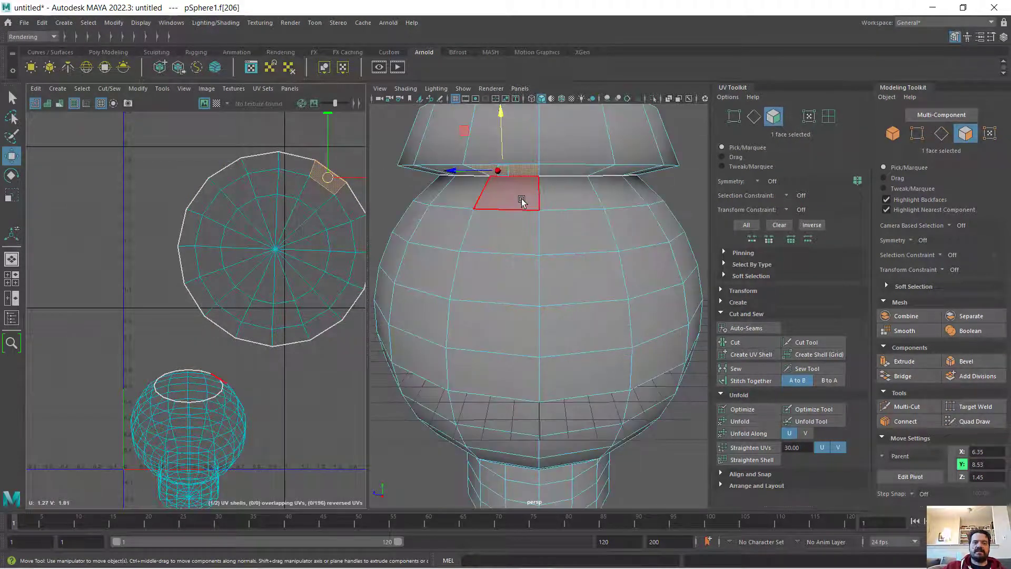
click(319, 195)
scroll(532, 202, down, 3)
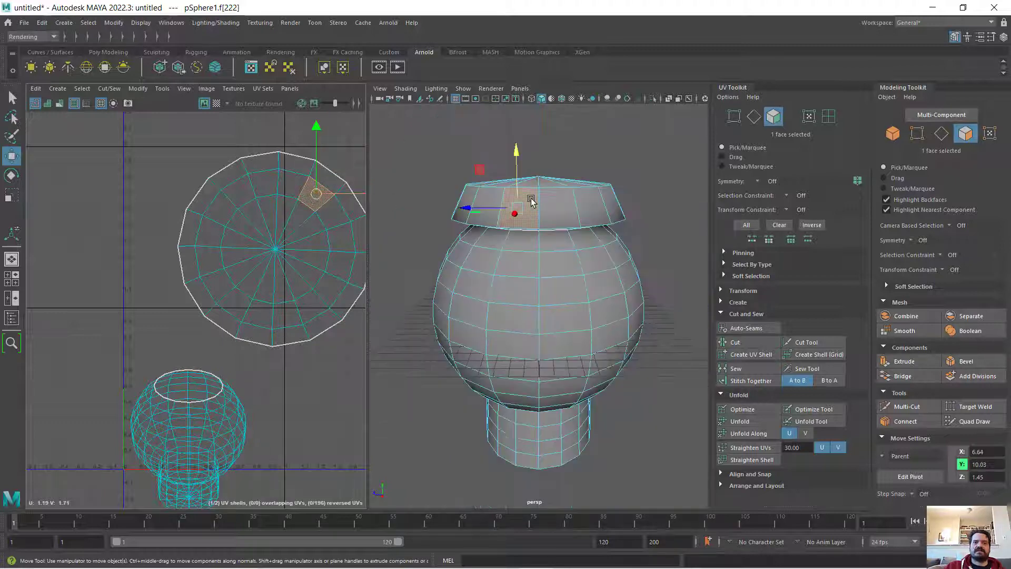
click(297, 220)
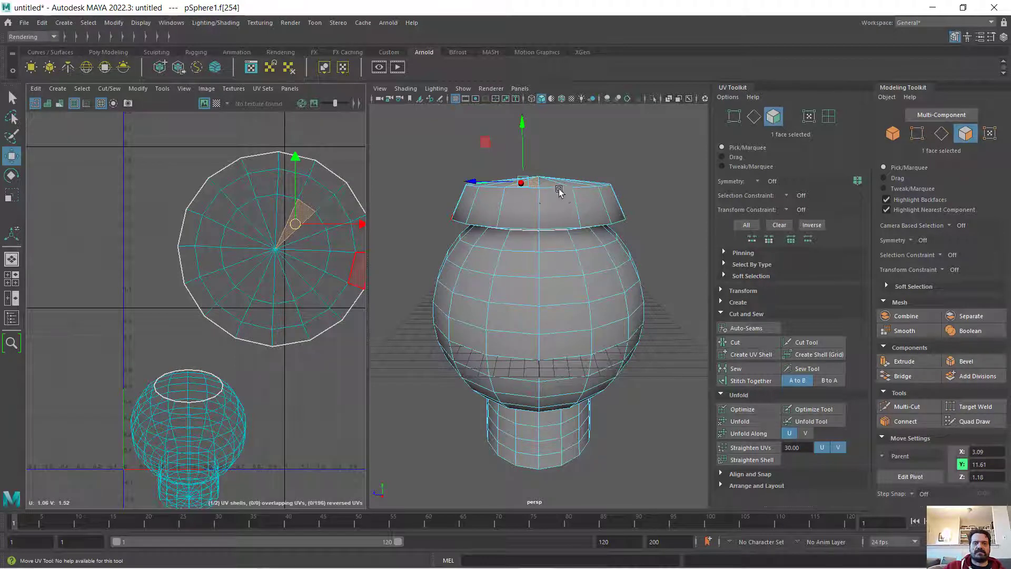
Select the full edge loop around the lid's upper rim and cut the UVs along it.
alt+drag(565, 197, 549, 219)
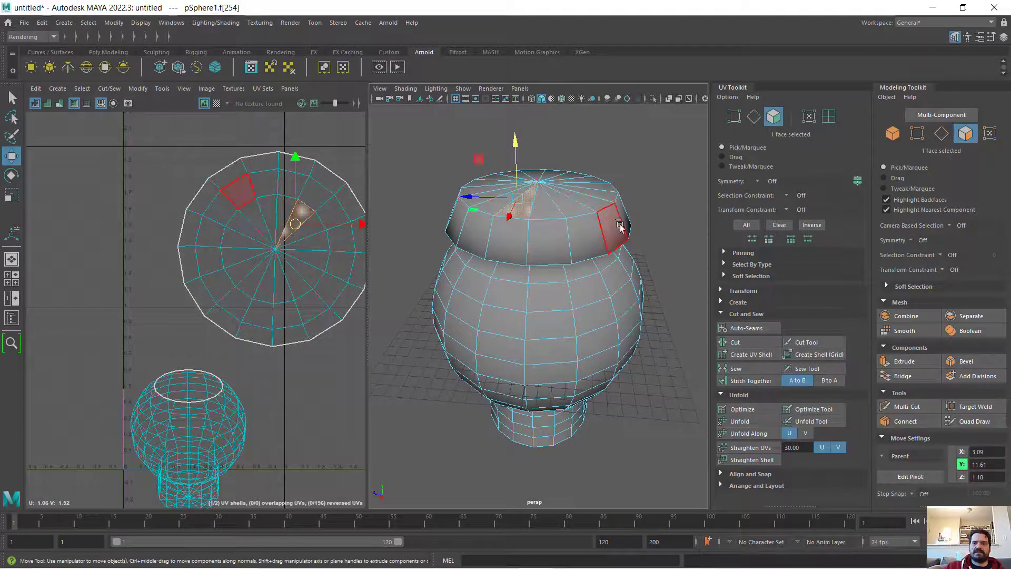
right_click(545, 220)
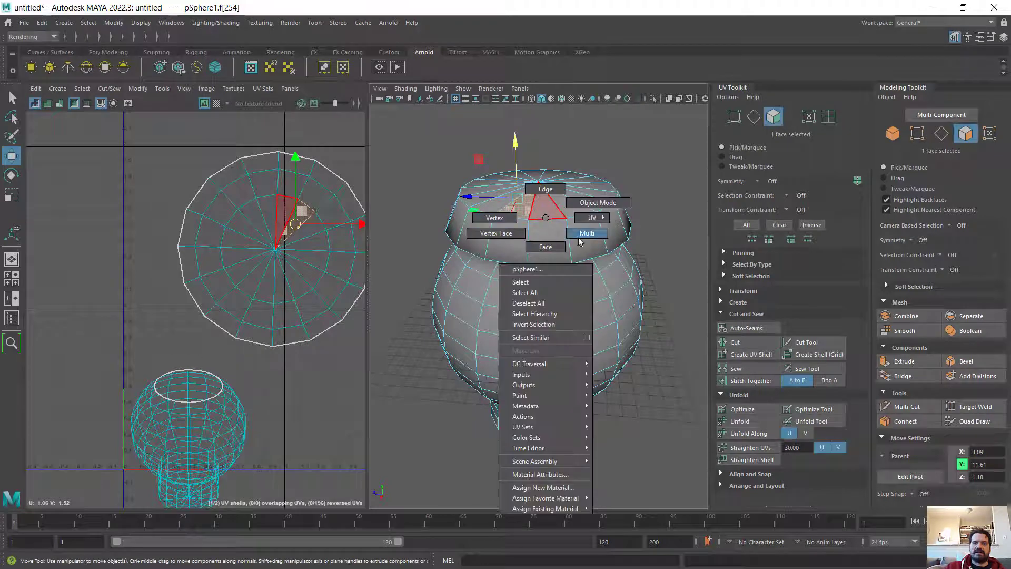
click(551, 190)
click(557, 220)
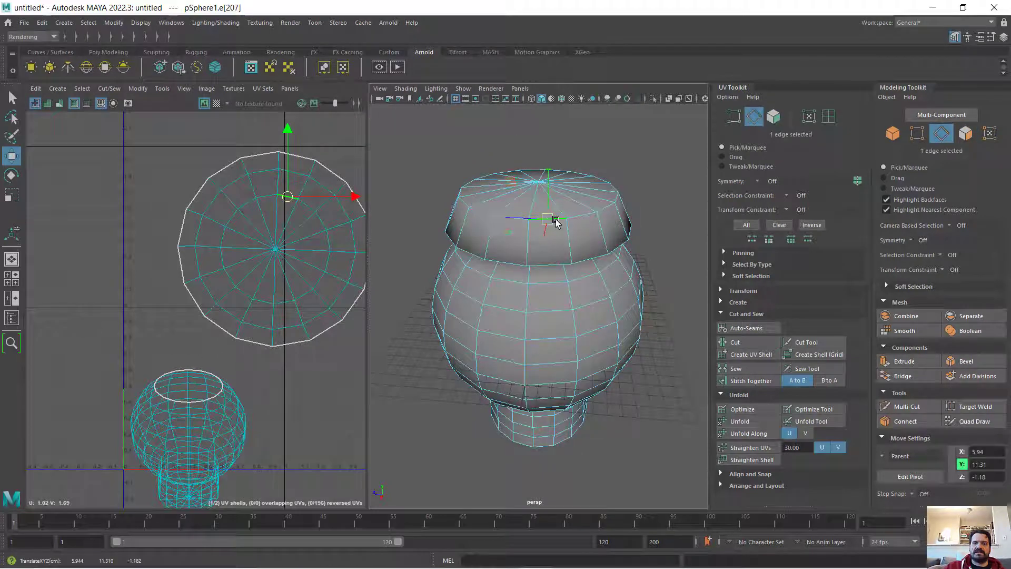
right_click(602, 173)
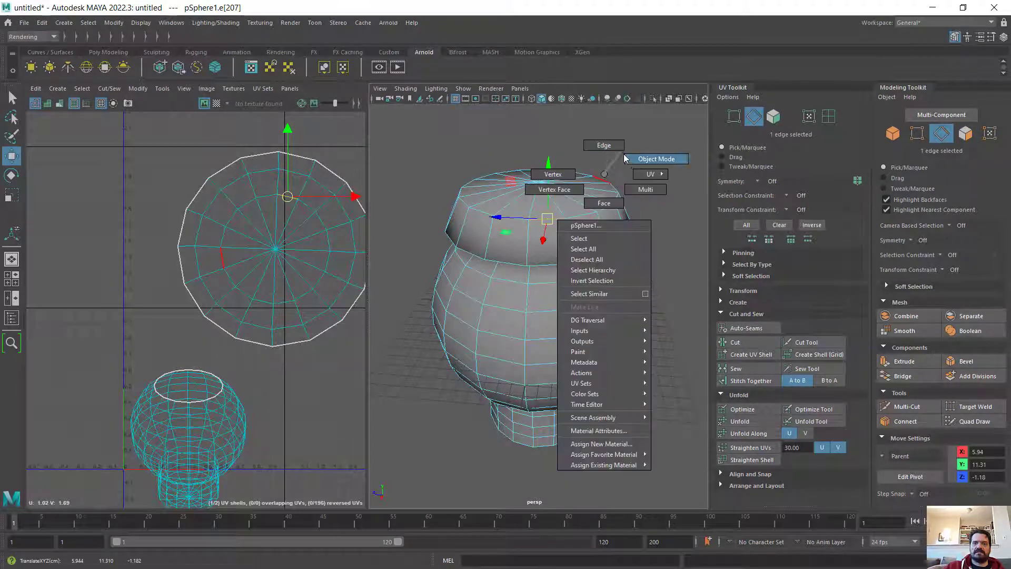
click(653, 158)
right_click(581, 212)
click(581, 182)
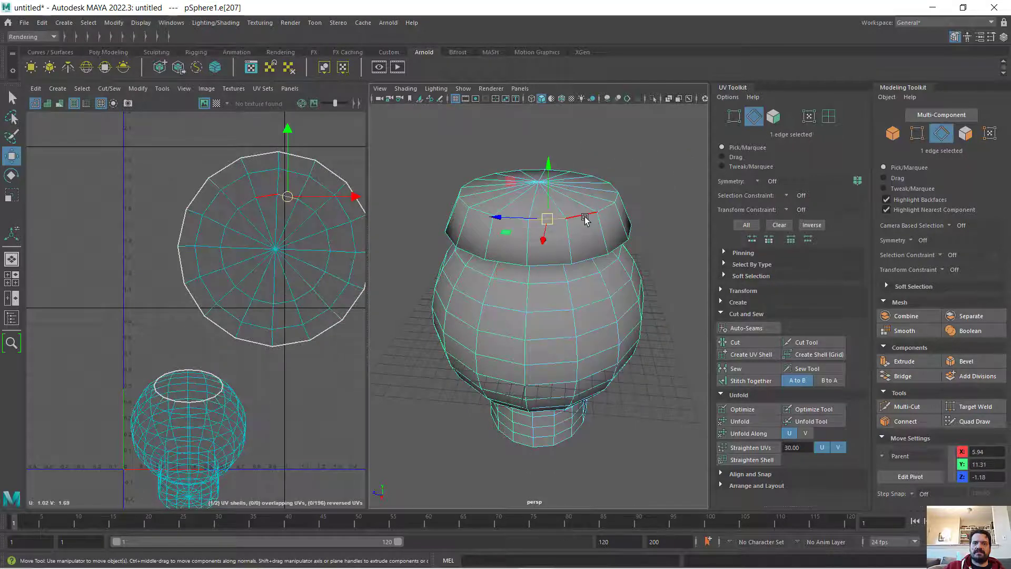
click(582, 217)
drag(584, 220, 584, 220)
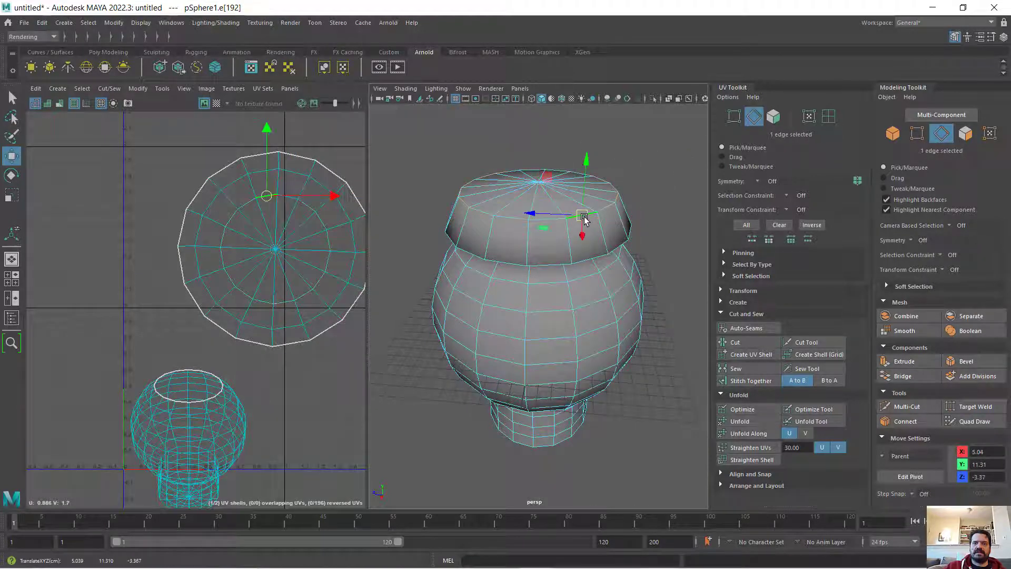
click(640, 183)
click(582, 216)
click(573, 217)
double_click(554, 223)
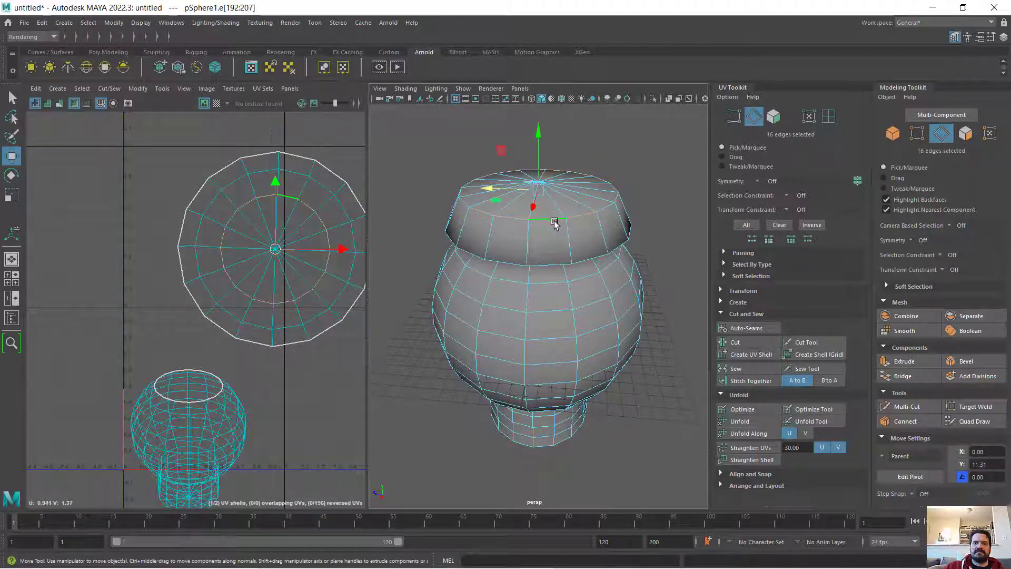
click(744, 343)
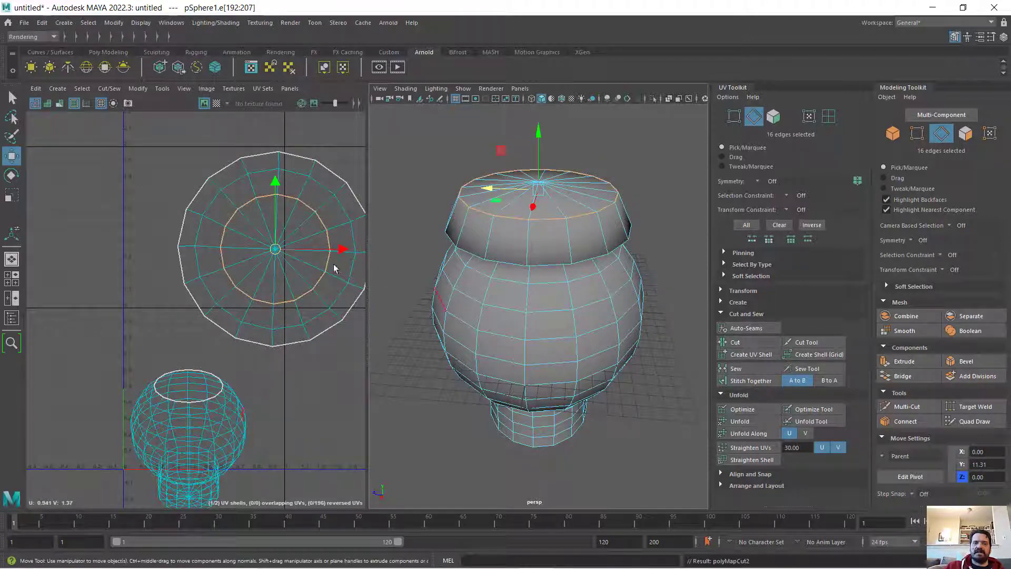
Move the lid top's circular UV shell out of the surrounding ring shell.
mouse_move(291, 245)
right_down()
mouse_move(287, 227)
mouse_move(279, 234)
right_up()
click(275, 248)
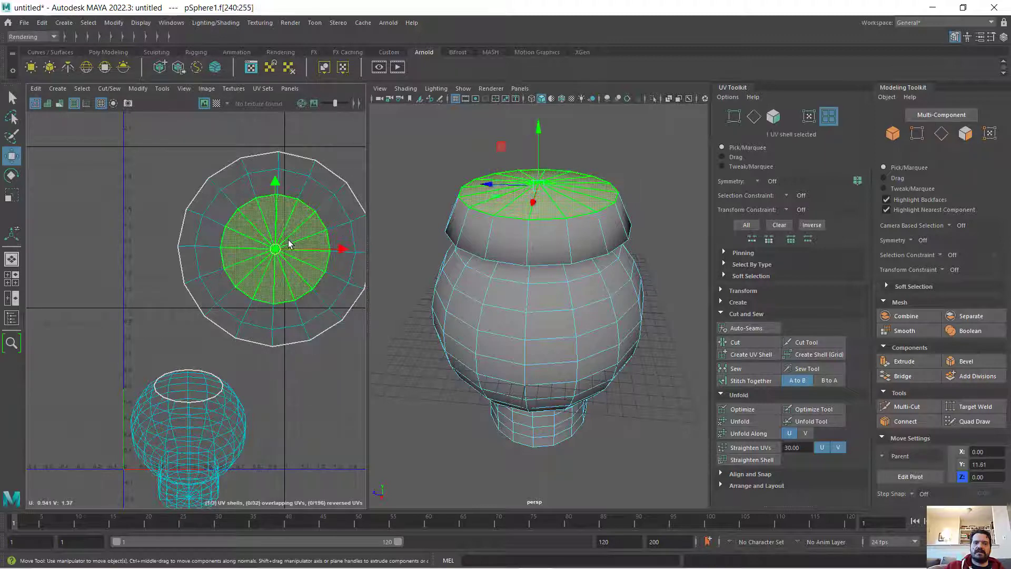
drag(275, 248, 98, 203)
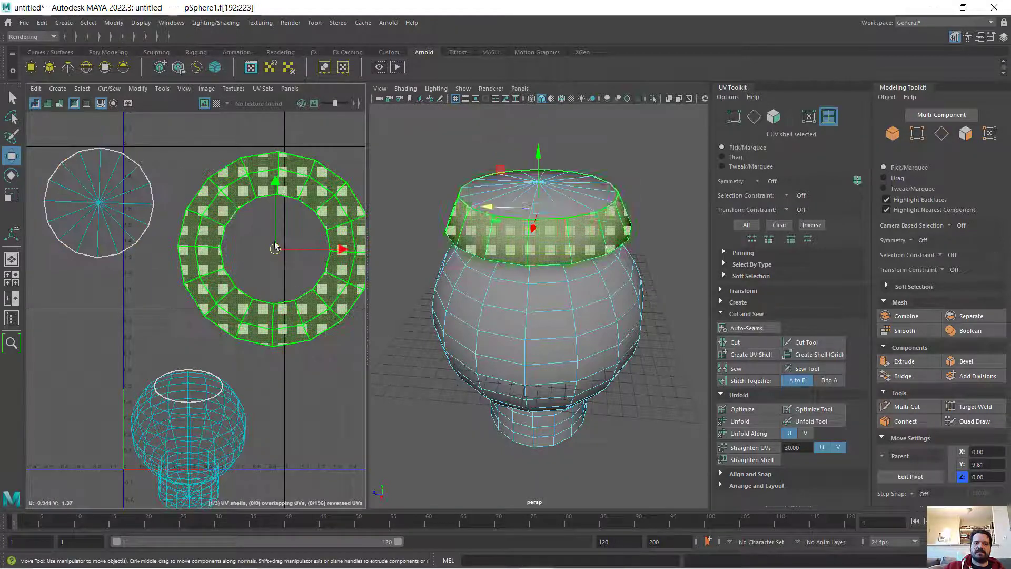
Apply cylindrical mapping to the ring-shaped UV shell of the lid's side.
click(295, 259)
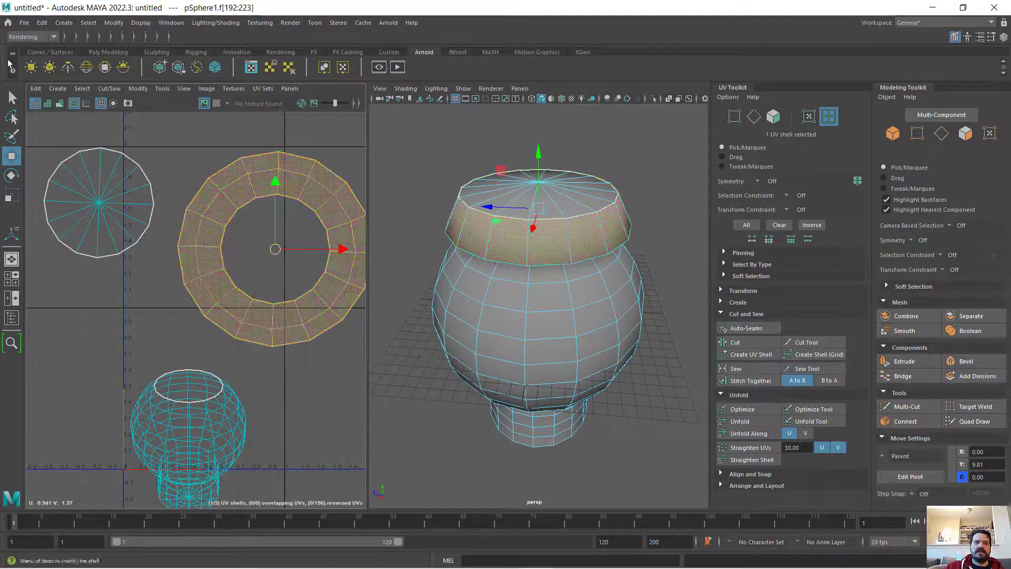
click(59, 87)
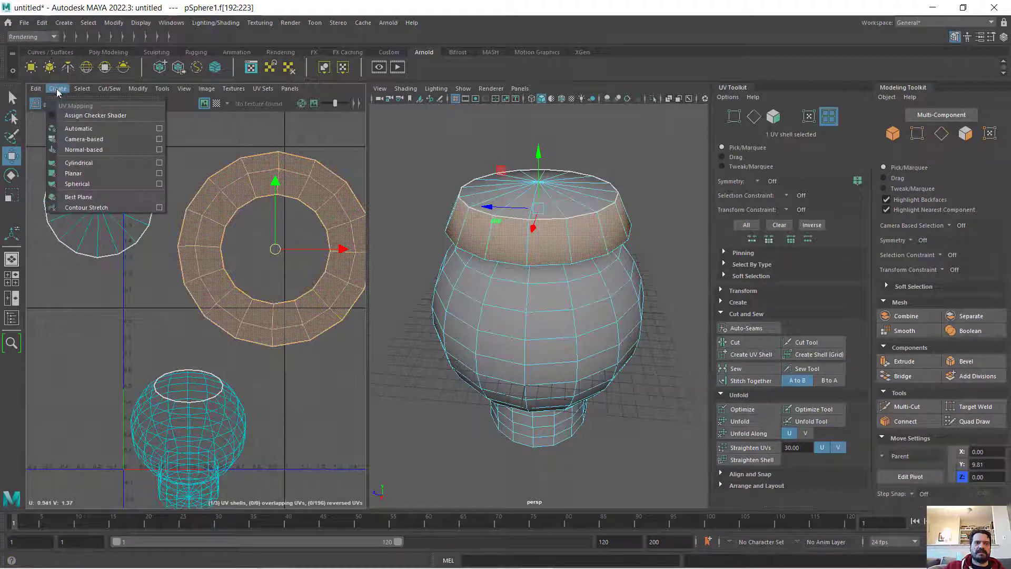
click(160, 161)
click(410, 272)
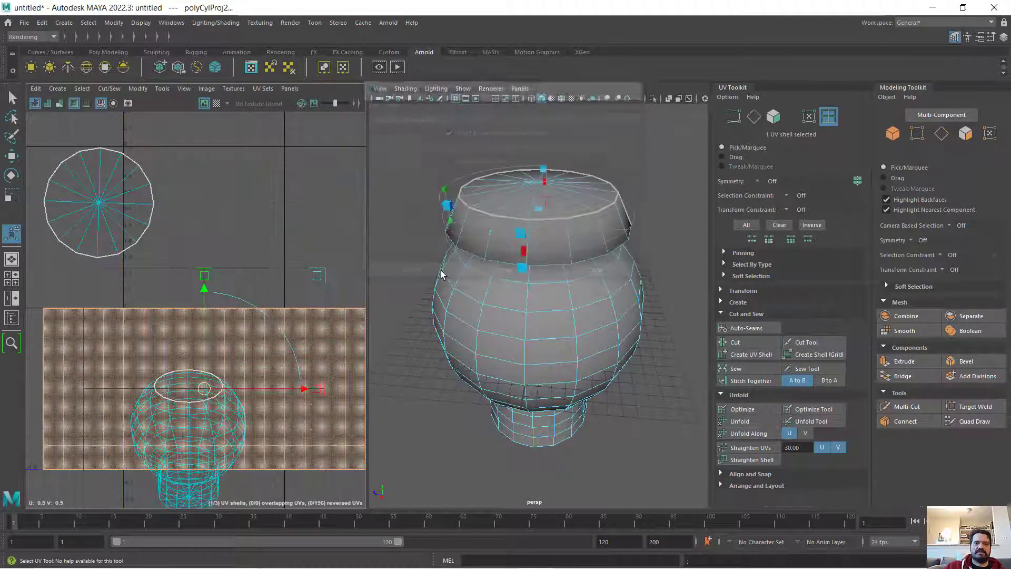
scroll(220, 340, down, 3)
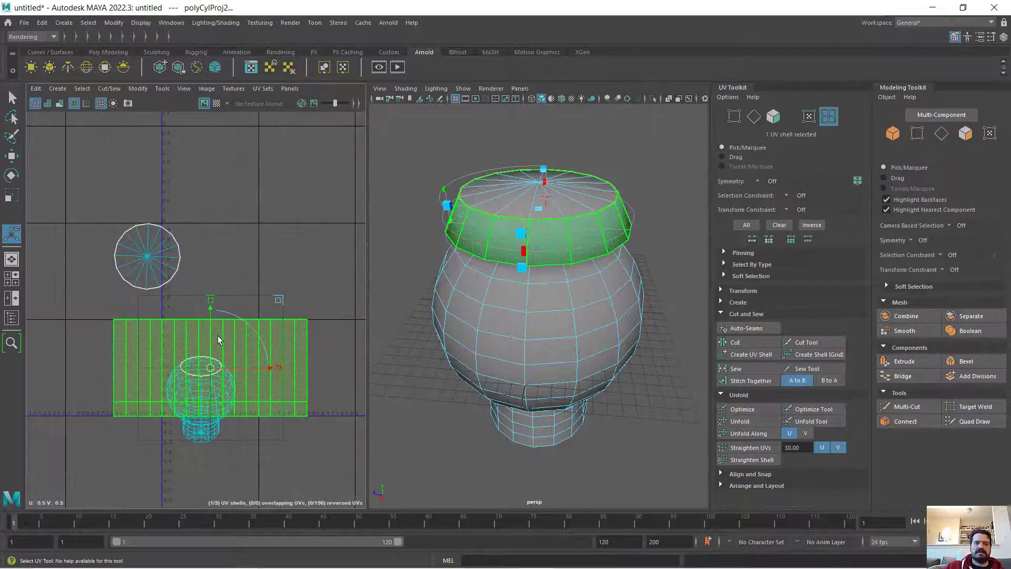
Scale the lid side's UV strip to about half its height and move it clear of the body and lid-top shells.
click(11, 156)
click(12, 196)
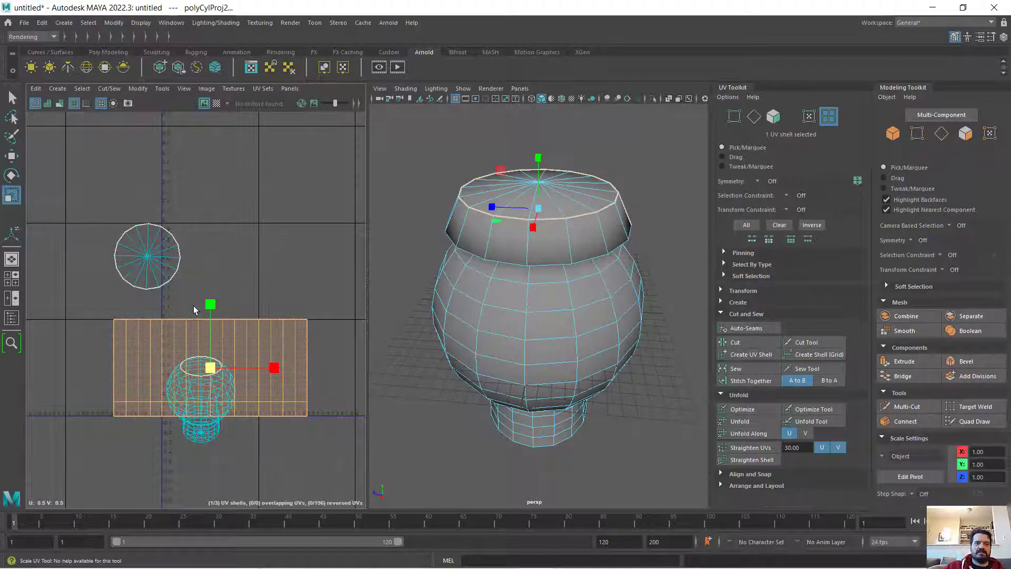
drag(214, 301, 215, 241)
click(12, 156)
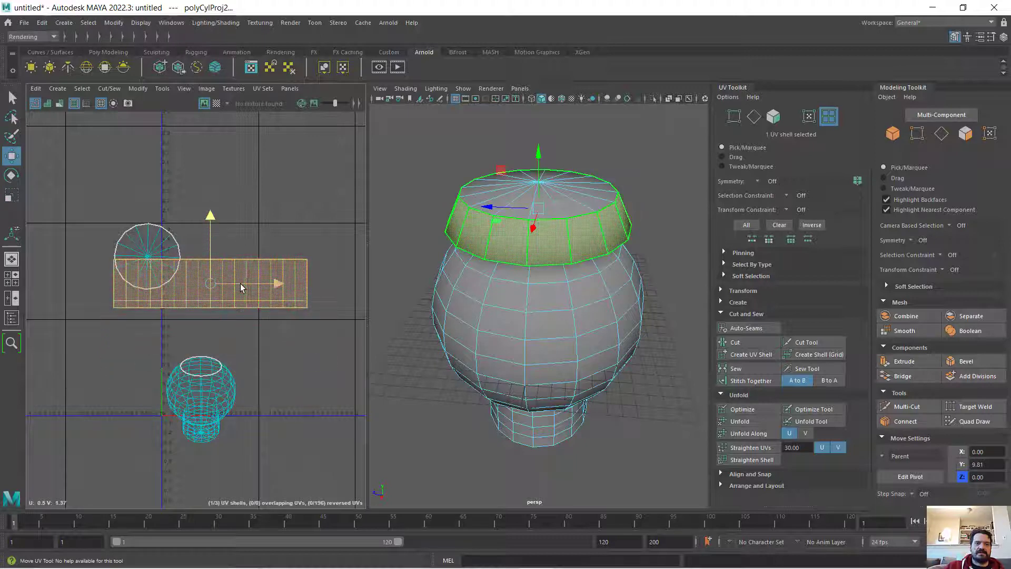
drag(262, 287, 307, 287)
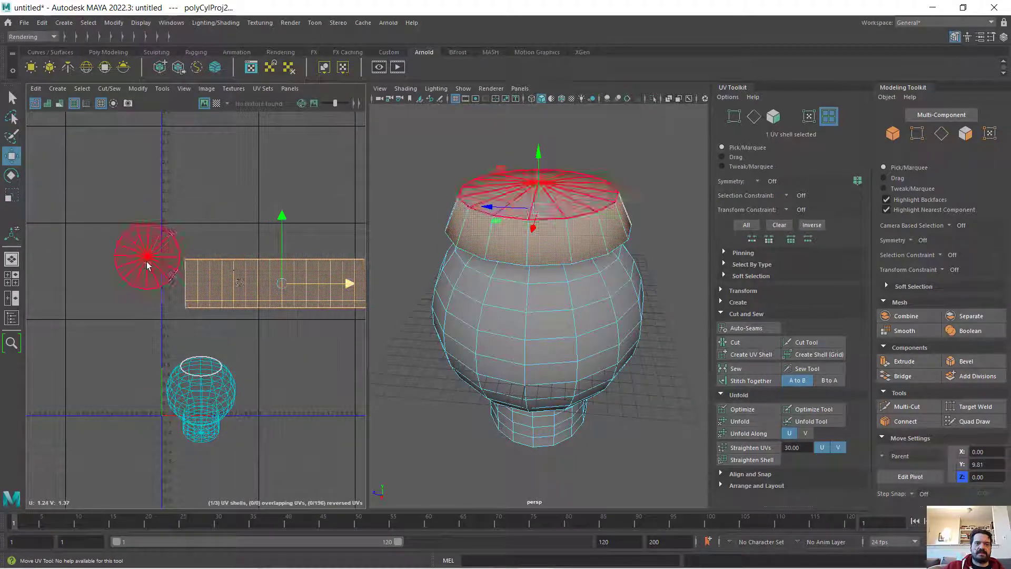
Move the lid top's circular UV shell down and away from the lid side's strip, leaving the strip selected.
click(170, 249)
drag(148, 258, 117, 301)
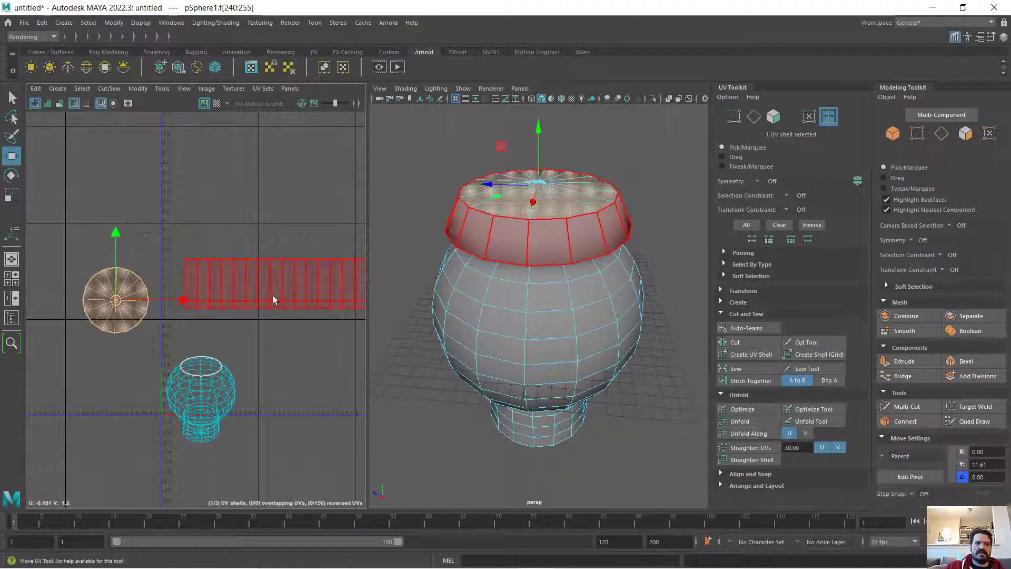
click(266, 298)
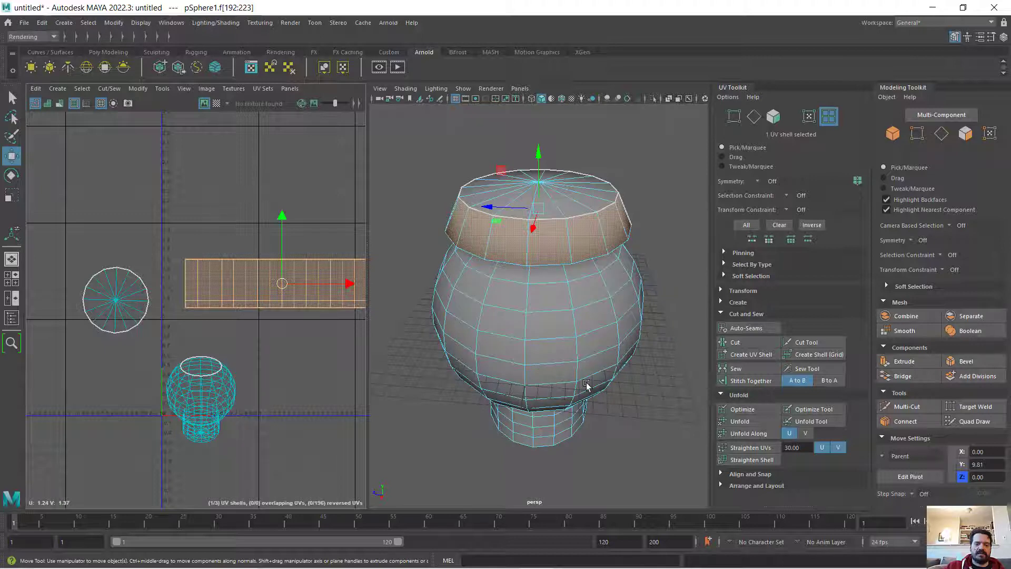
Select the full edge loop where the rounded body meets the lower neck and cut the UVs along it.
alt+drag(586, 384, 523, 304)
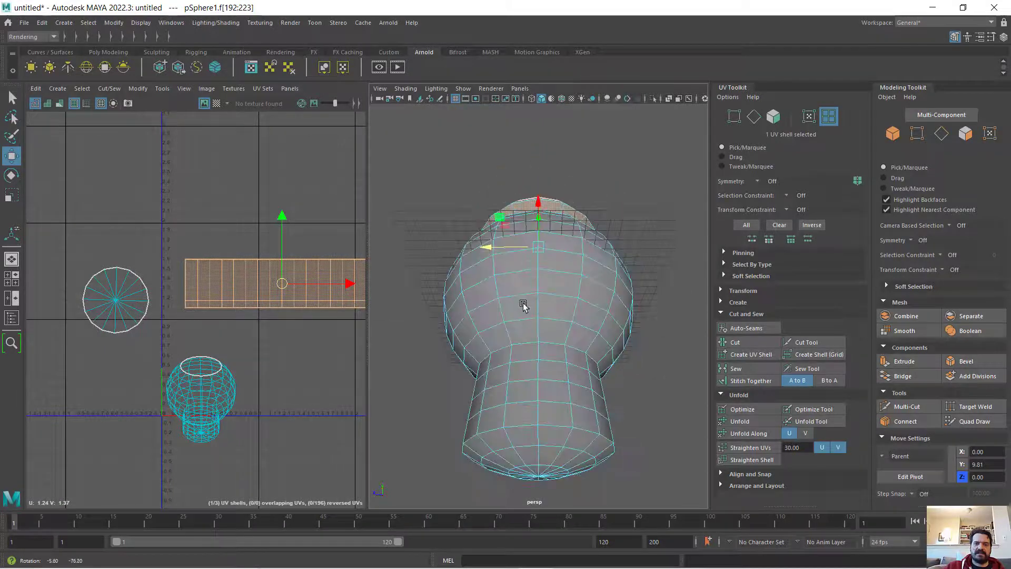
right_drag(532, 344, 534, 237)
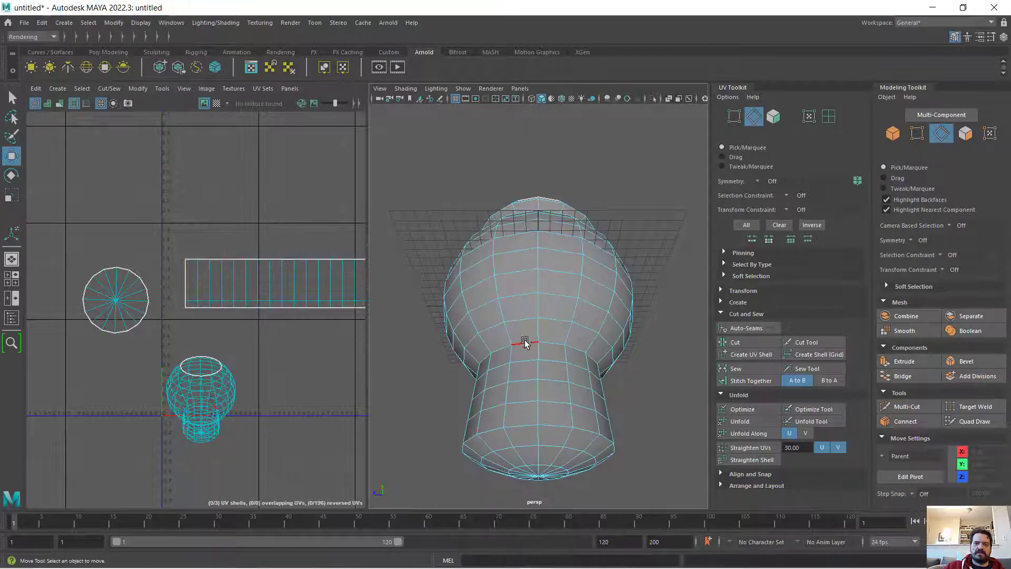
double_click(524, 343)
click(735, 342)
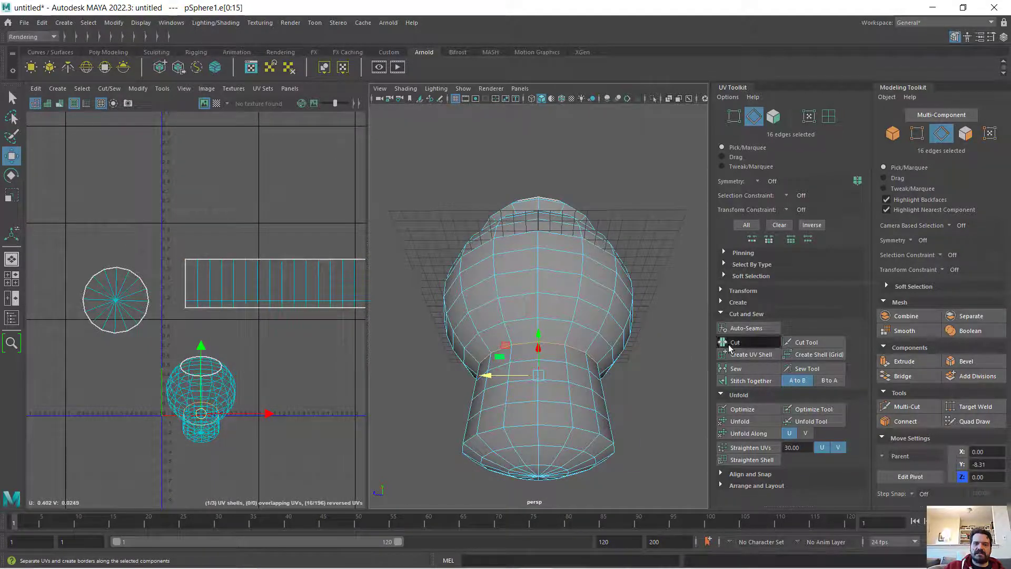
Move the lower neck's UV shell off the body's shell and apply cylindrical mapping to it.
right_drag(178, 413, 135, 398)
click(200, 430)
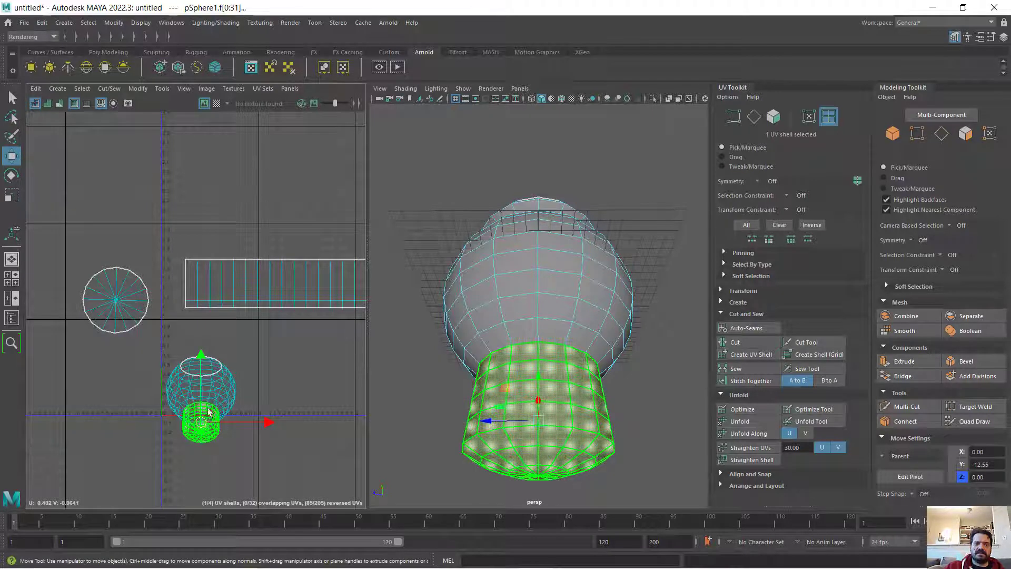
drag(200, 433, 177, 449)
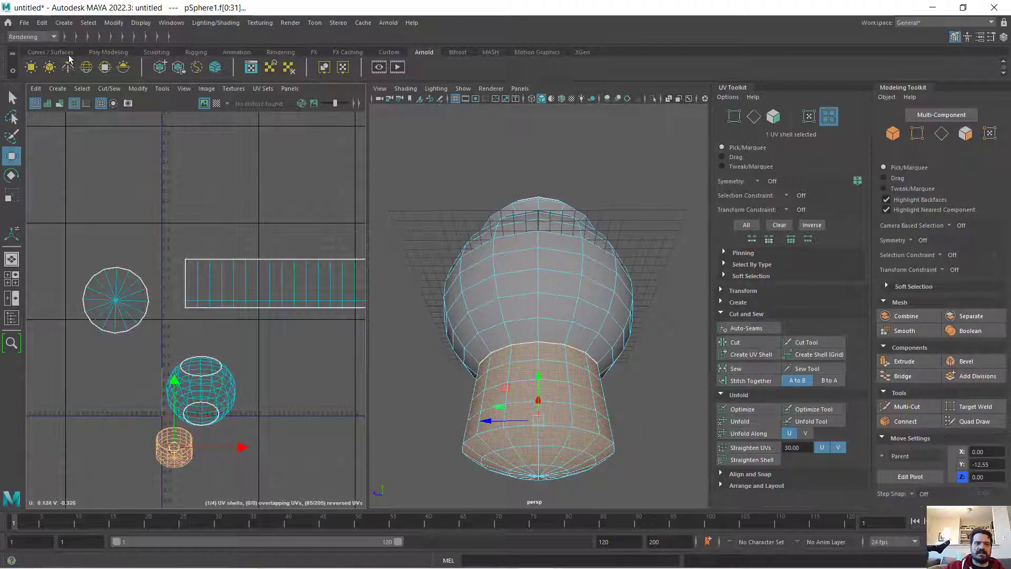
click(65, 89)
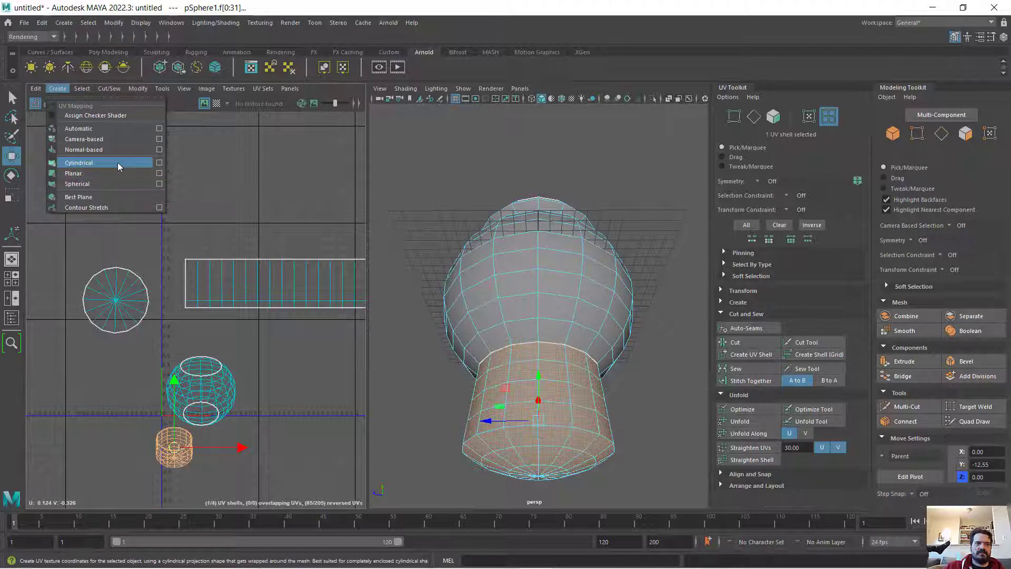
click(117, 163)
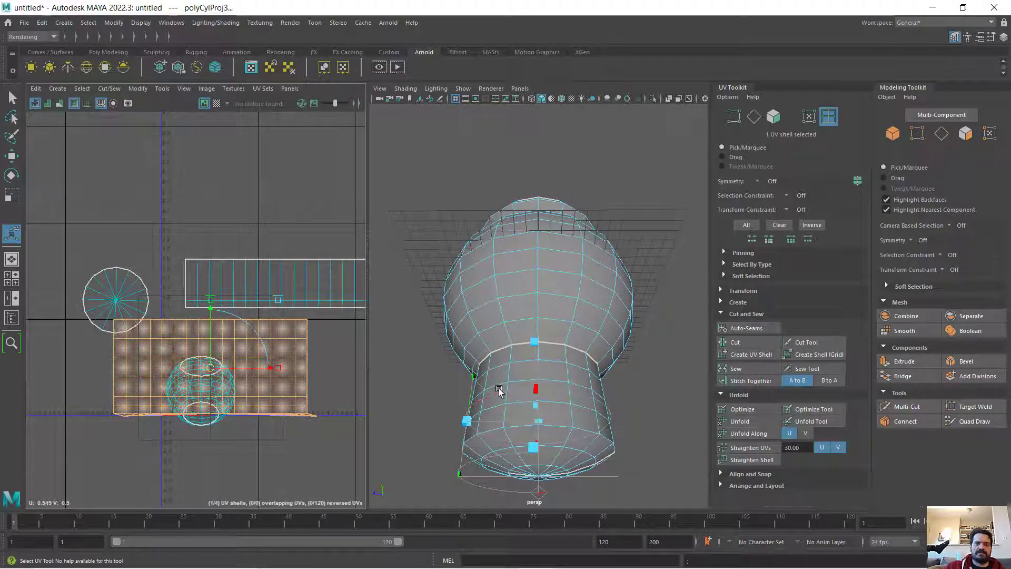
Select the full edge loop where the lower neck's side meets its rounded base and cut the UVs along it.
mouse_move(520, 386)
alt+mouse_down()
mouse_move(630, 342)
mouse_move(639, 253)
mouse_move(654, 360)
mouse_move(639, 350)
mouse_move(643, 369)
mouse_move(536, 362)
alt+mouse_up()
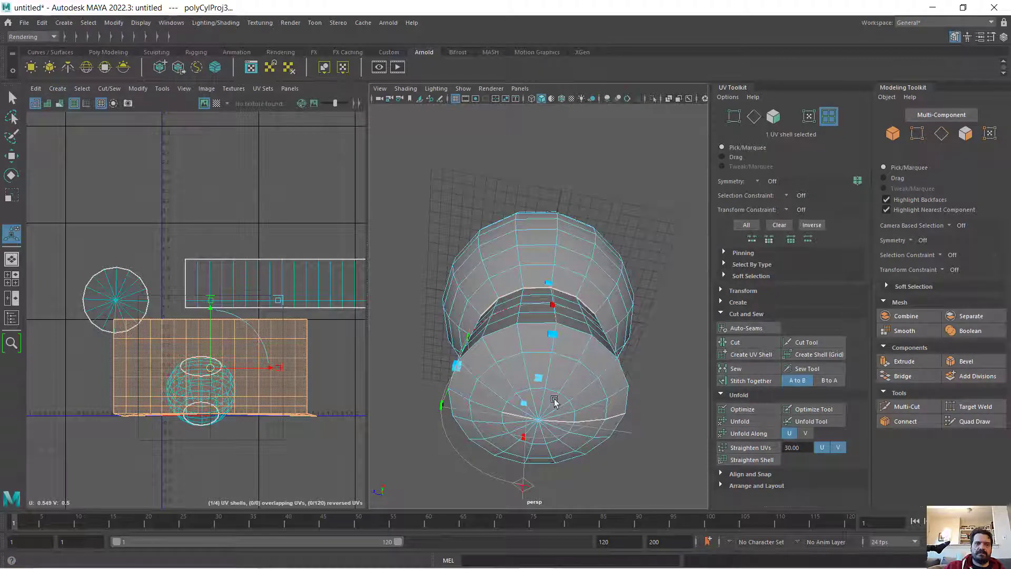
key(t)
alt+drag(543, 375, 497, 389)
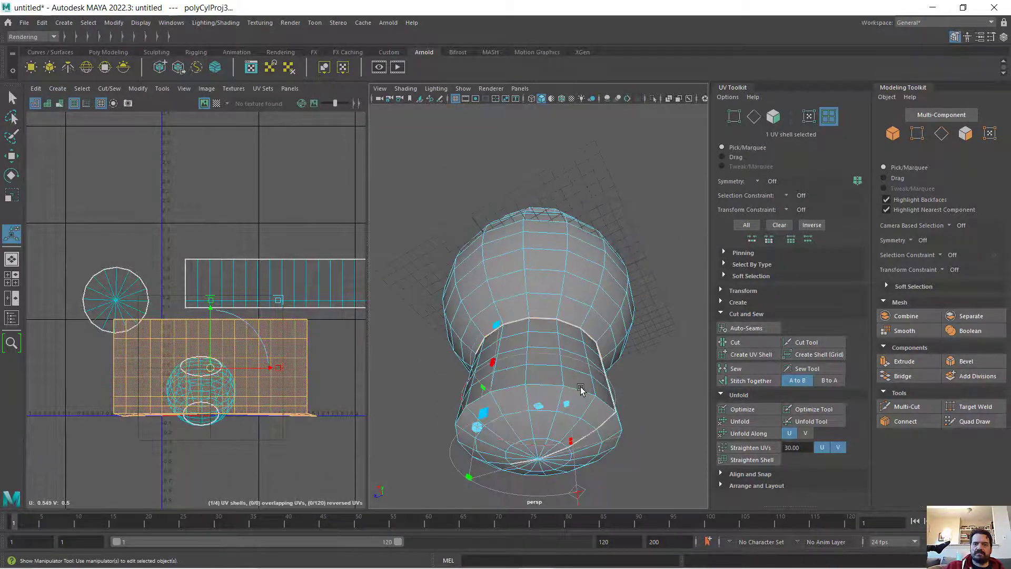
right_click(551, 389)
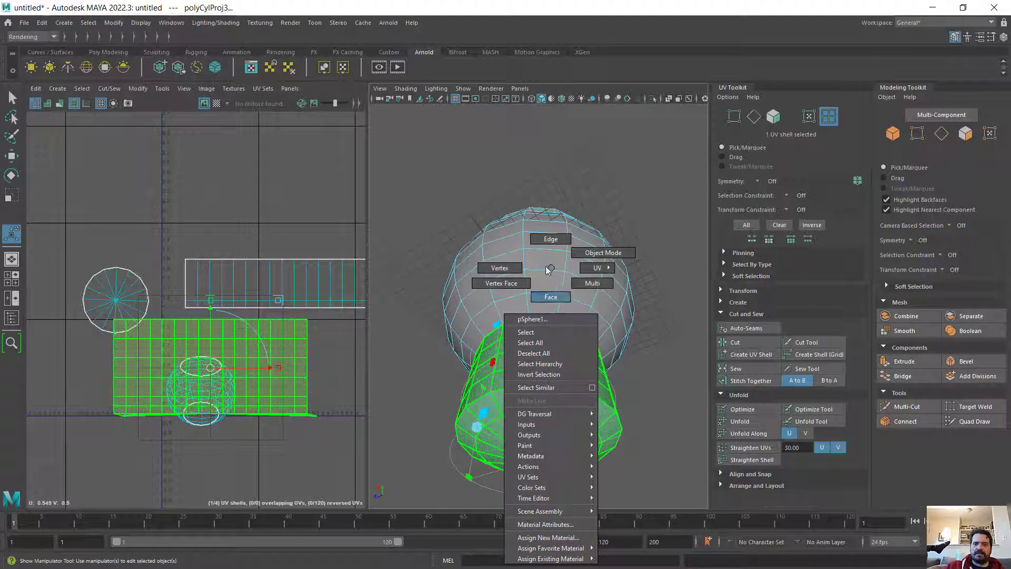
click(551, 239)
double_click(551, 384)
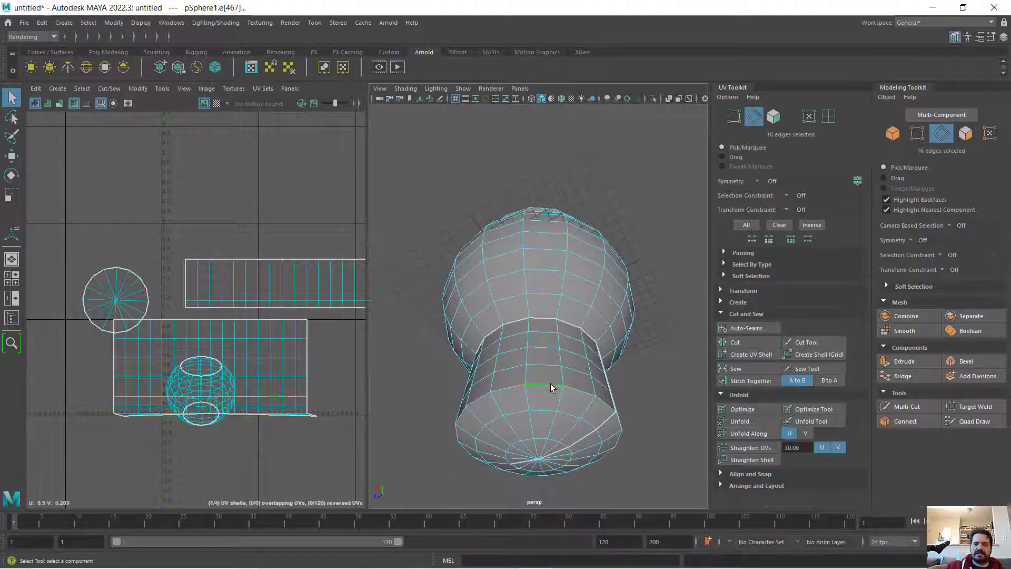
click(757, 342)
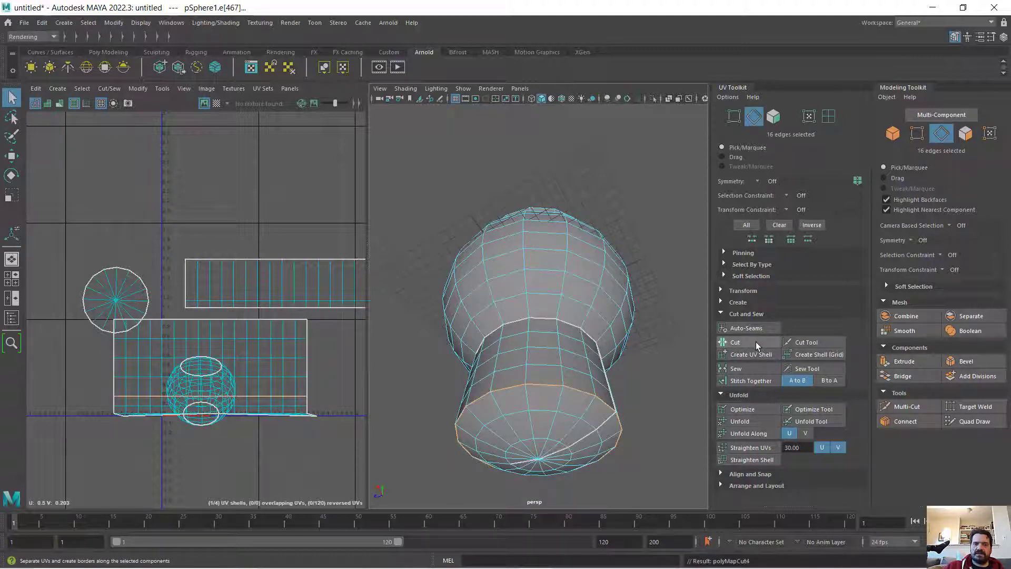
Apply cylindrical mapping to the neck side's UV shell and move it up, clear of all the other shells.
right_drag(238, 341, 190, 325)
click(236, 344)
click(55, 90)
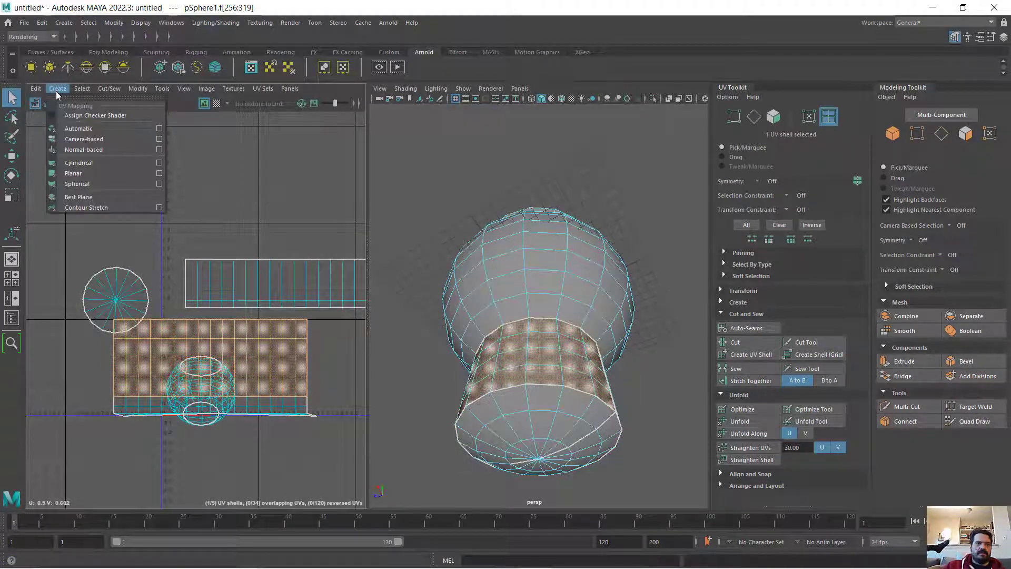
click(105, 160)
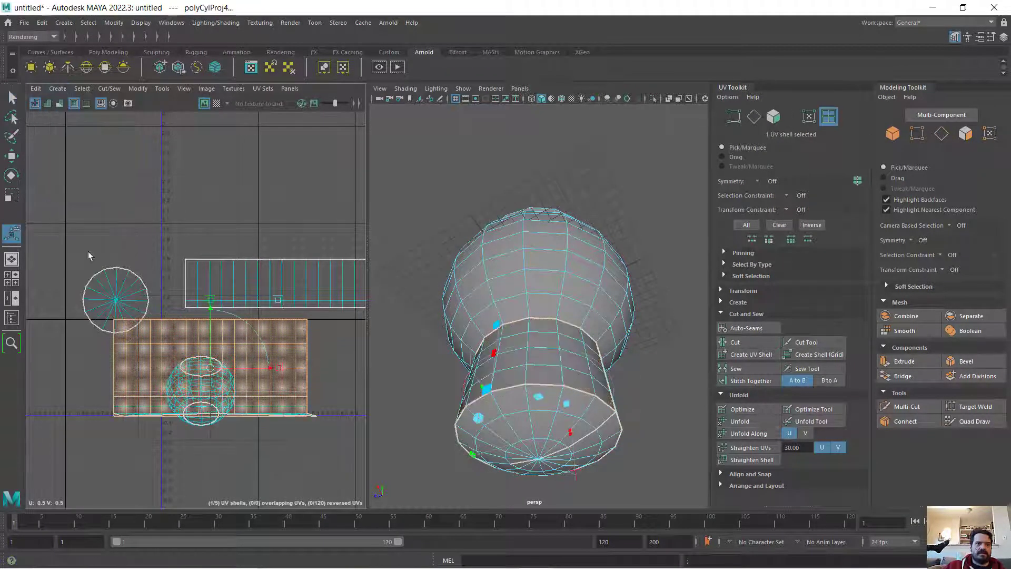
click(12, 156)
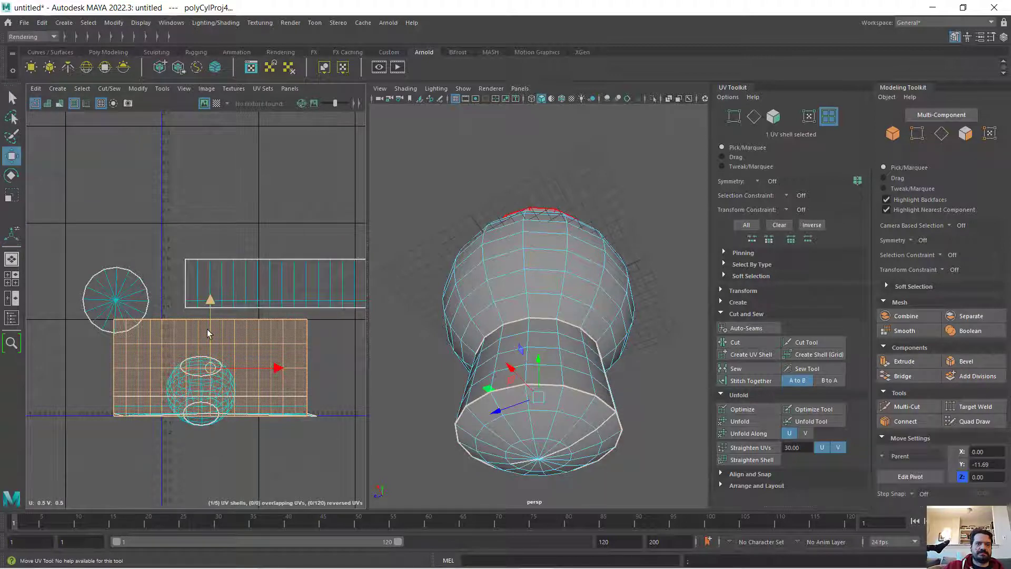
drag(207, 330, 207, 156)
Unfold the rounded base's UV shell, and replace that layout with a planar mapping.
click(293, 410)
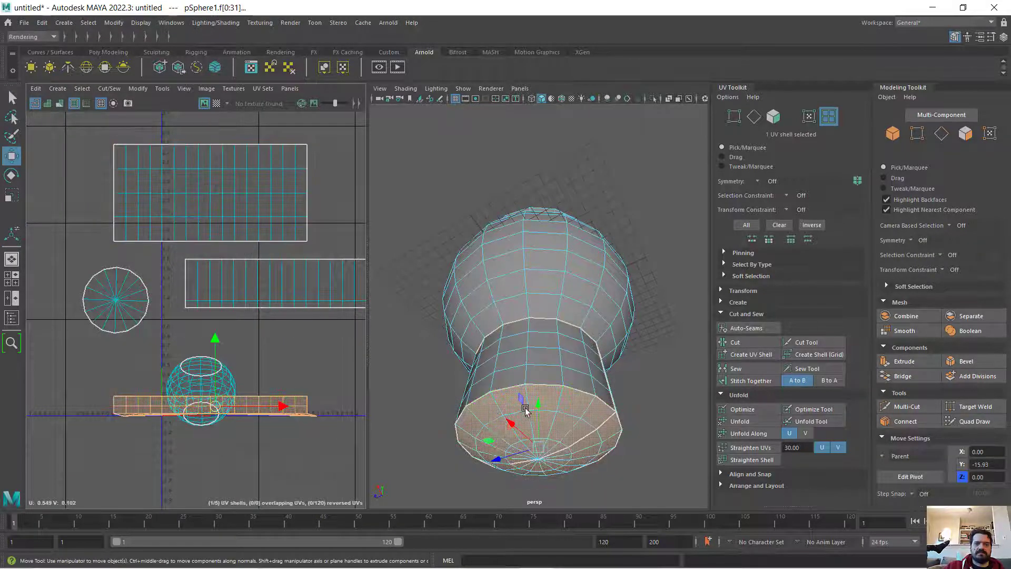
click(58, 89)
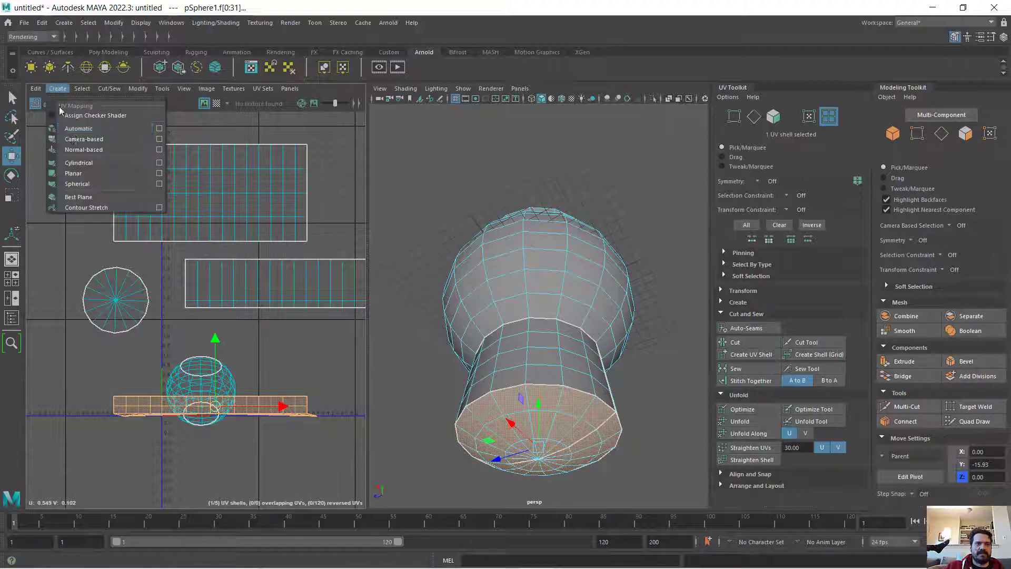
click(245, 237)
click(751, 421)
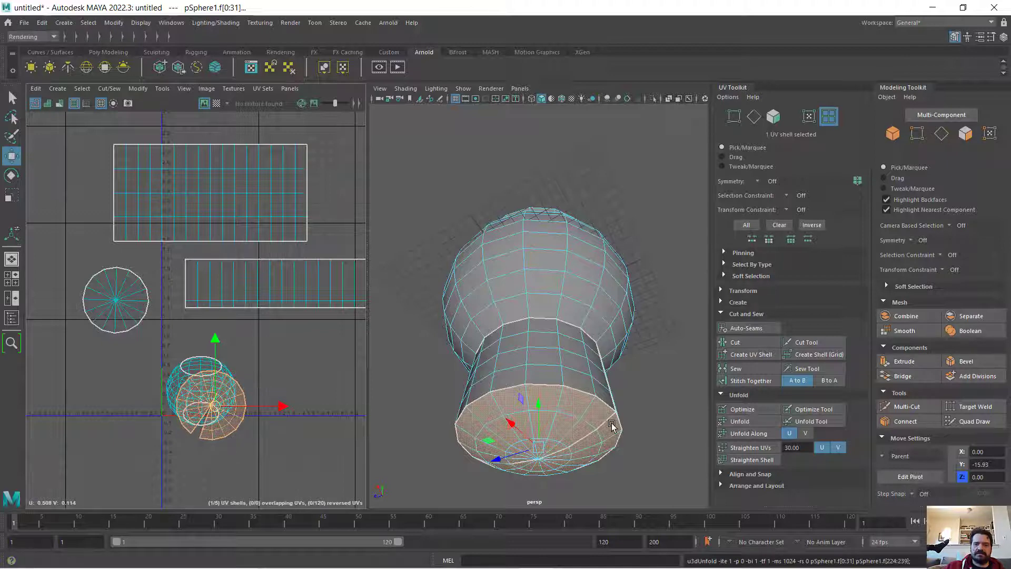
click(58, 88)
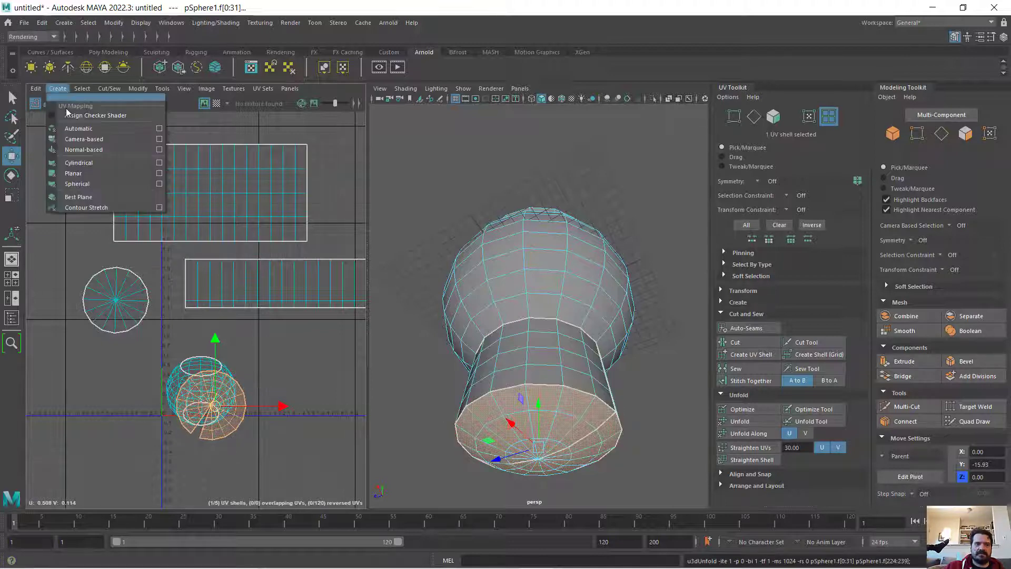
click(88, 174)
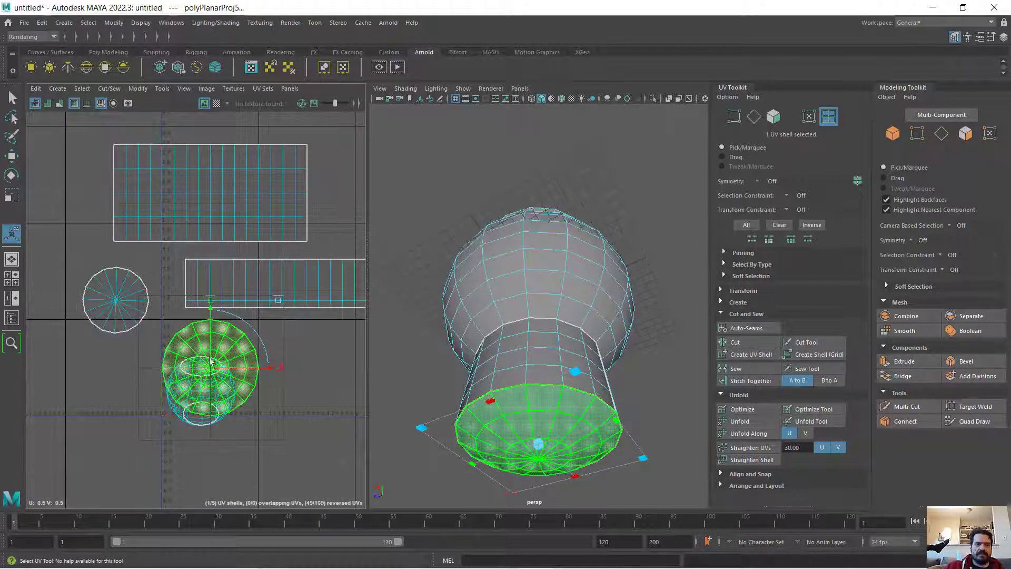
Move the base's circular UV shell off the body's shell to the empty area below the lid top's circle.
shift+click(224, 387)
click(202, 405)
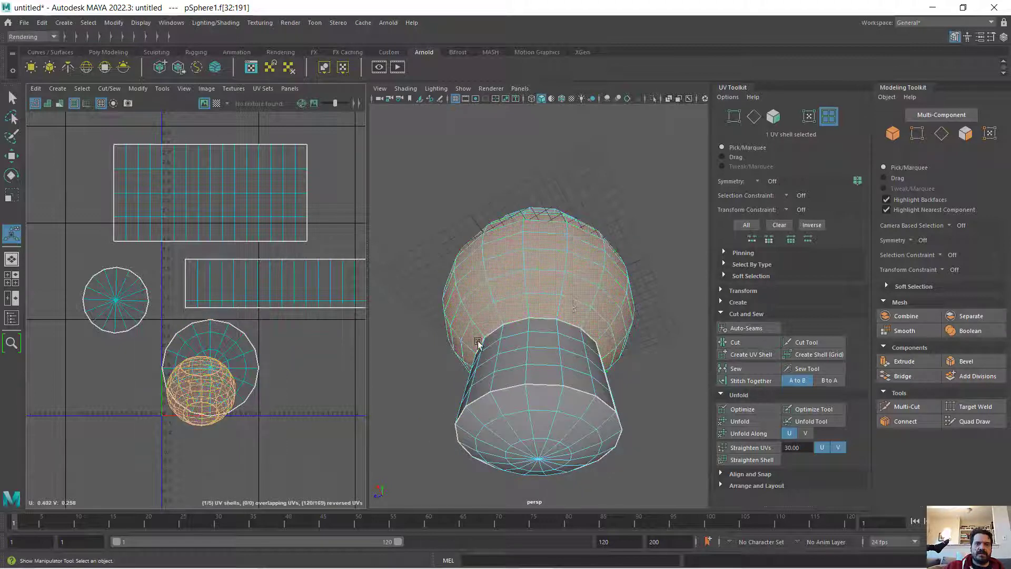
click(239, 349)
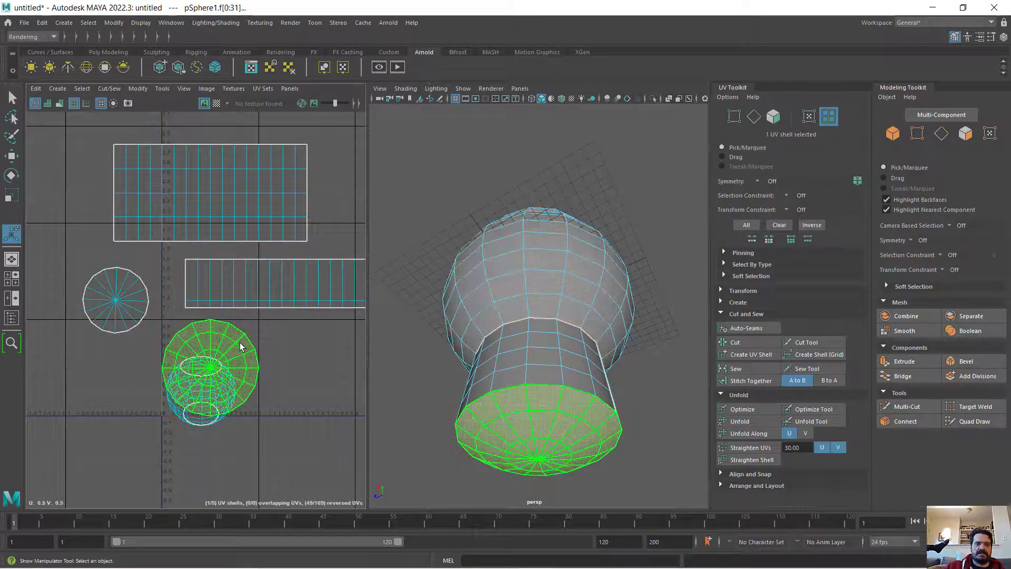
click(194, 330)
key(w)
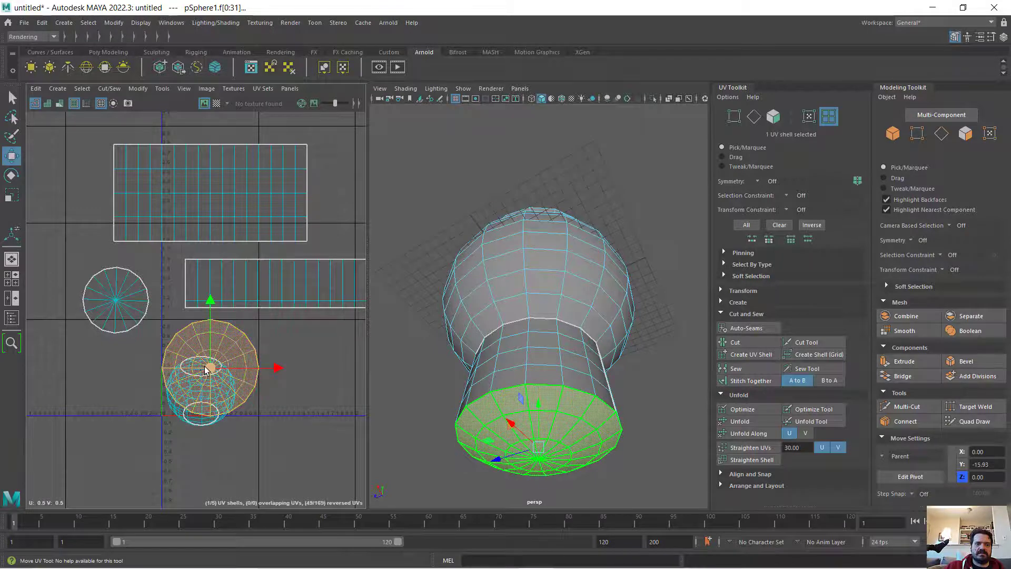
drag(206, 369, 94, 423)
Select one vertical line of edges down the rounded body from lid to neck and cut the UVs along it.
alt+drag(573, 286, 564, 321)
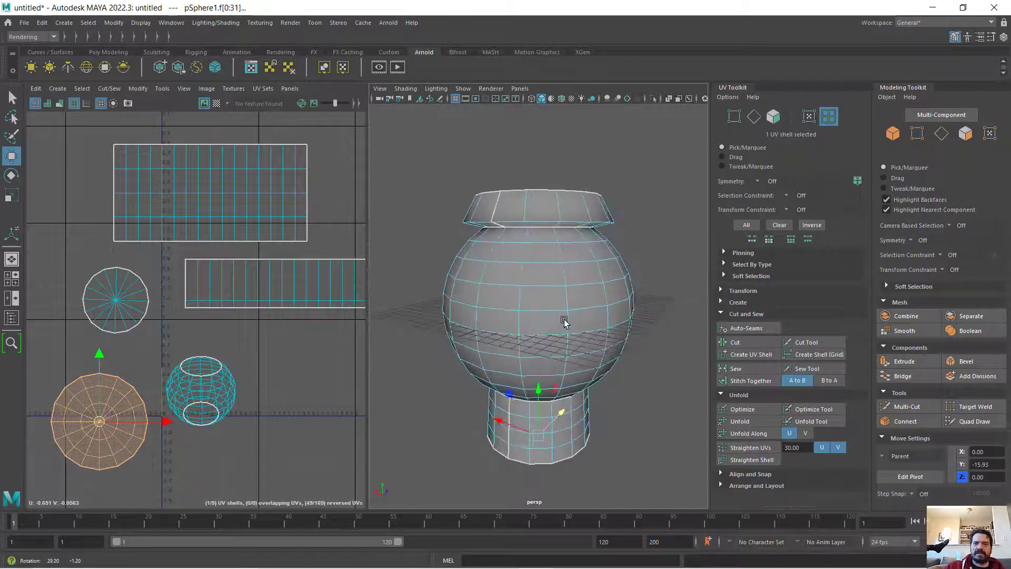
right_click(605, 310)
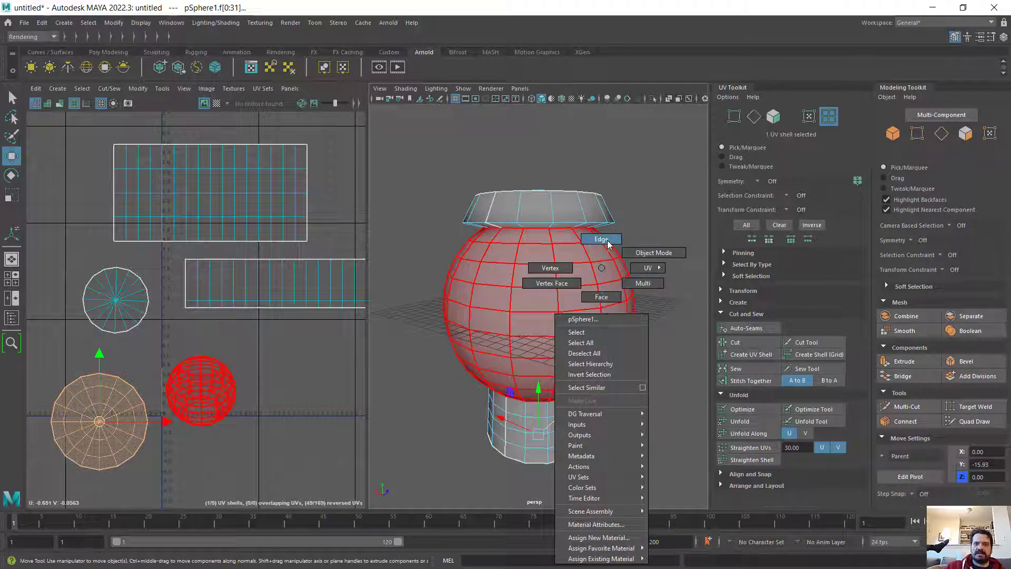
click(594, 254)
click(591, 256)
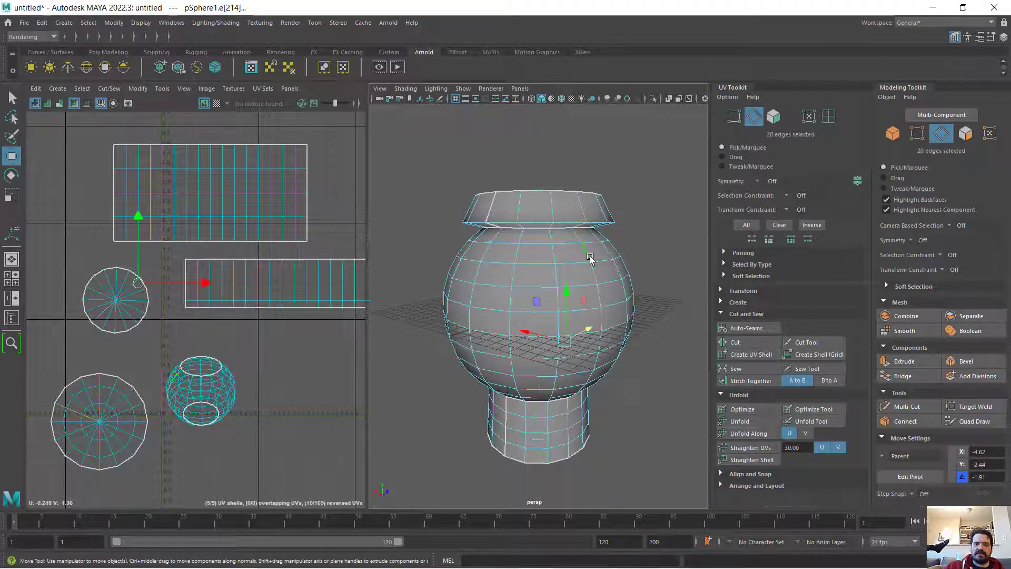
click(582, 242)
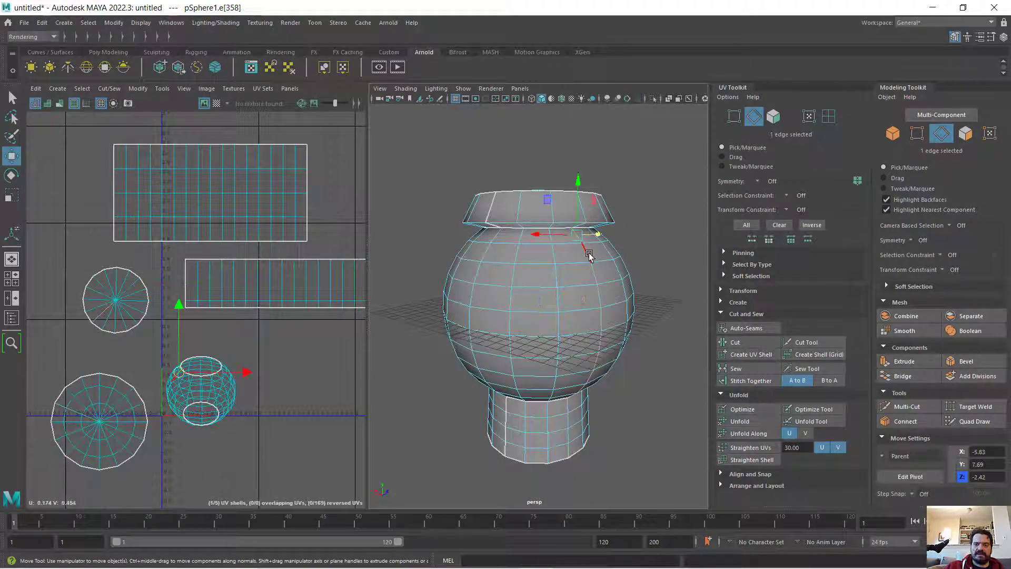
shift+click(589, 256)
shift+click(601, 300)
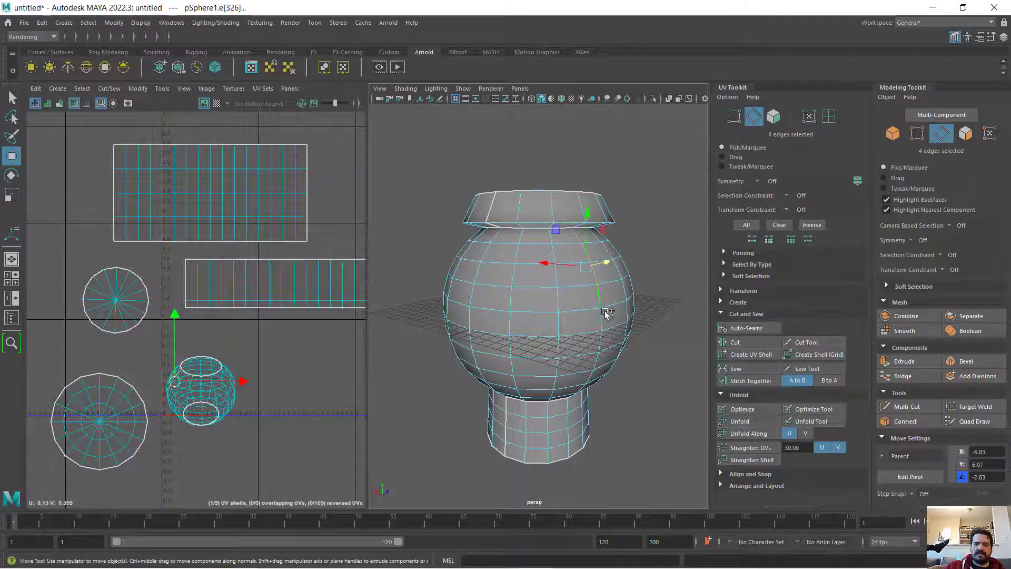
shift+click(604, 330)
shift+click(601, 352)
shift+click(599, 369)
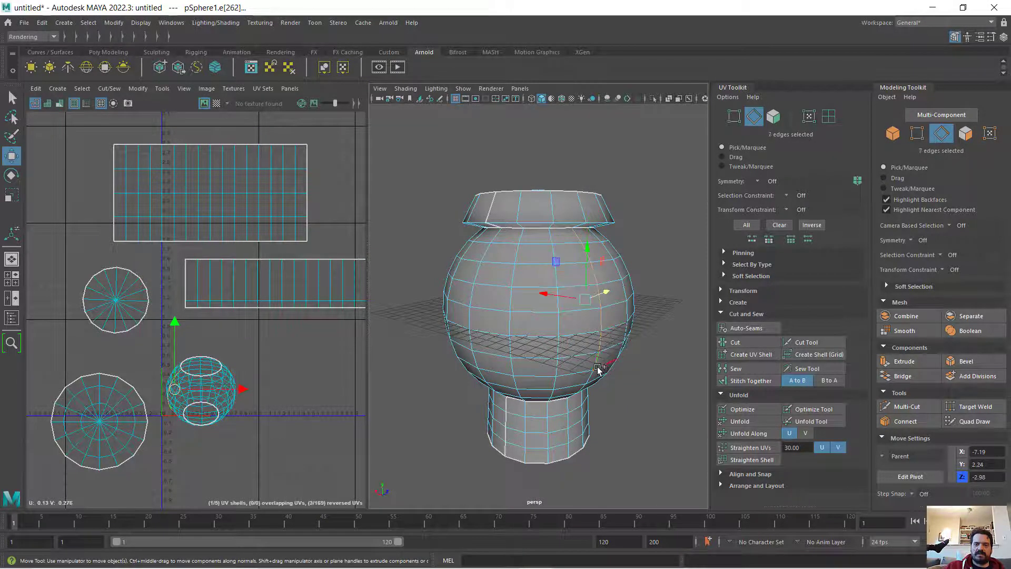
alt+drag(597, 373, 582, 327)
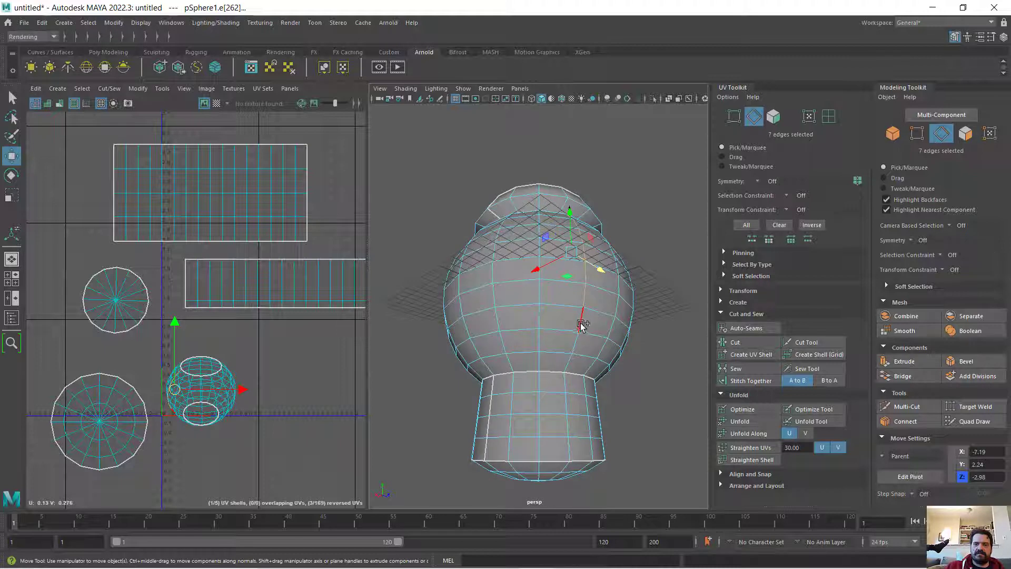
shift+click(582, 325)
shift+click(578, 343)
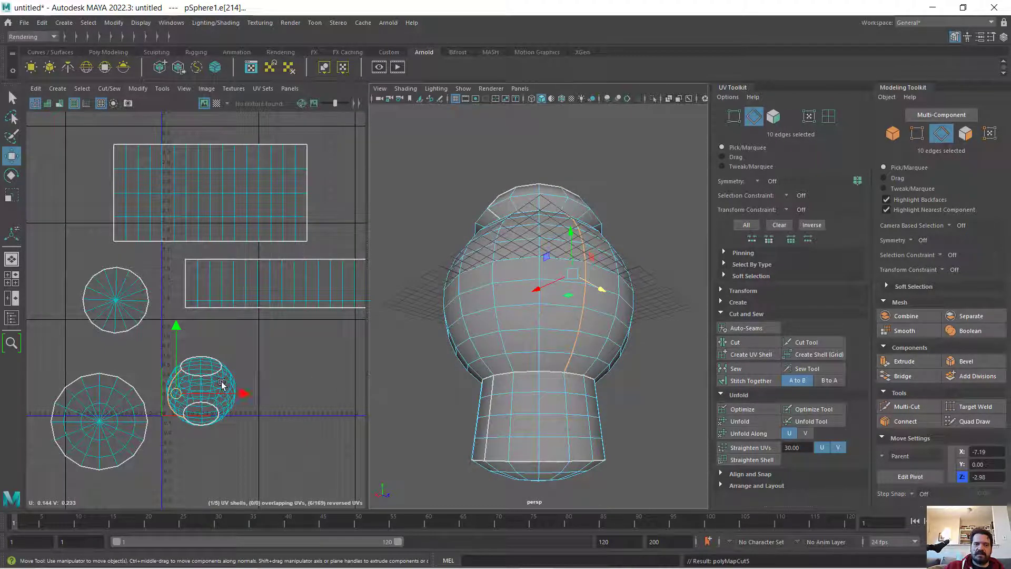
Unfold and optimize the rounded body's UV shell.
right_drag(221, 385, 202, 372)
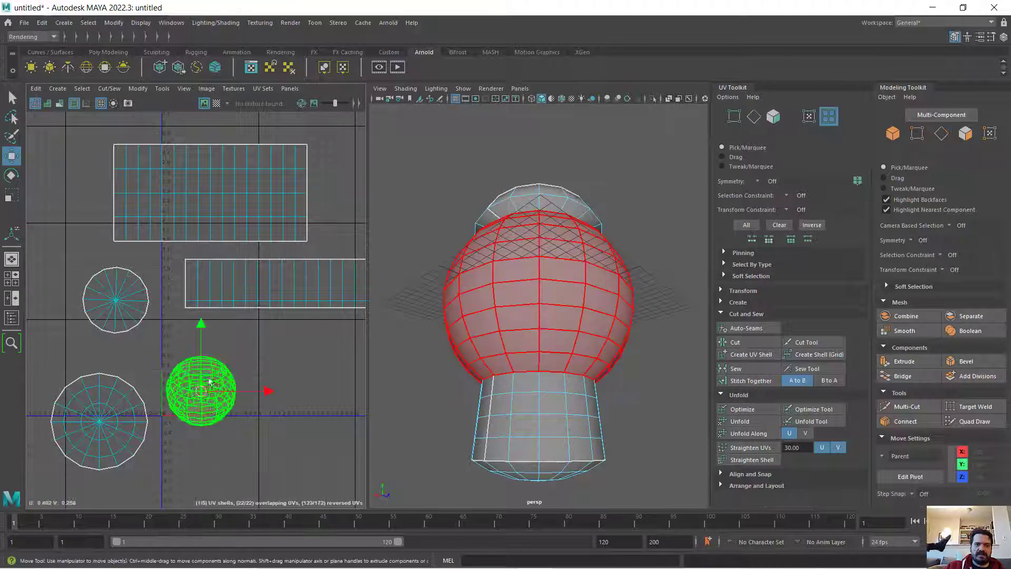
click(198, 372)
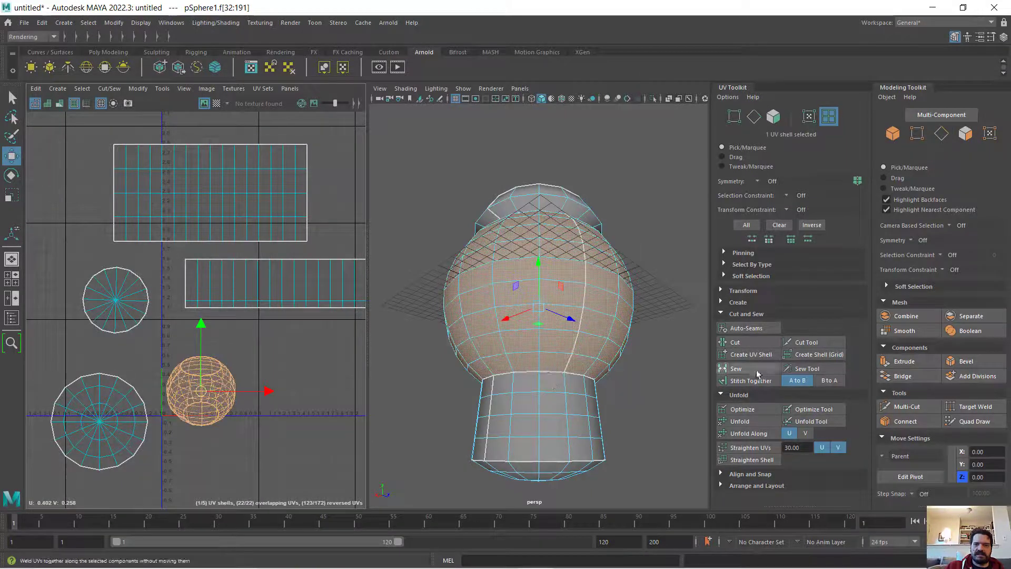
click(764, 422)
click(760, 408)
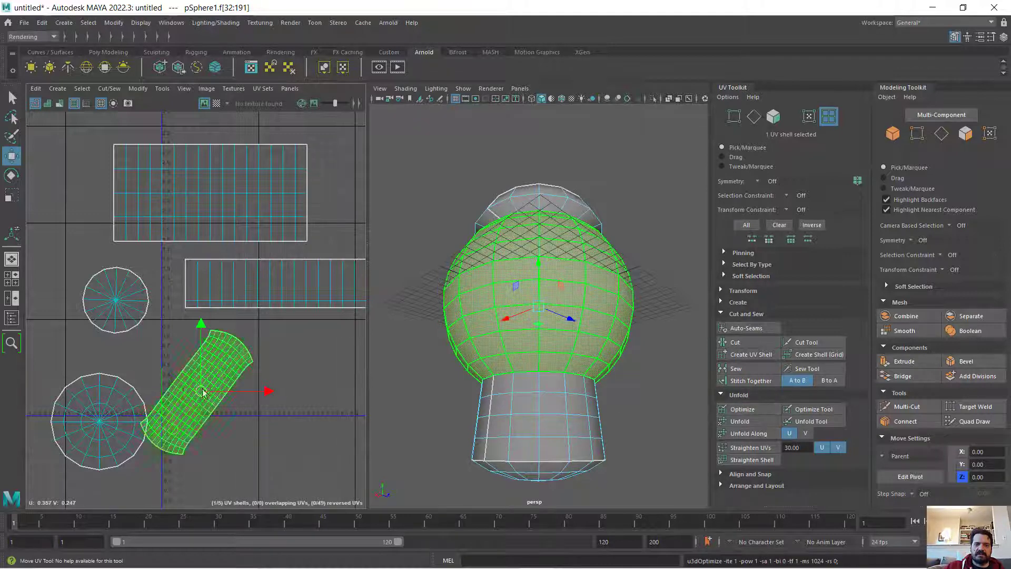
Rotate the body's slanted UV shell until it lies horizontal and move it clear of the base's circle.
key(e)
drag(232, 362, 289, 389)
key(w)
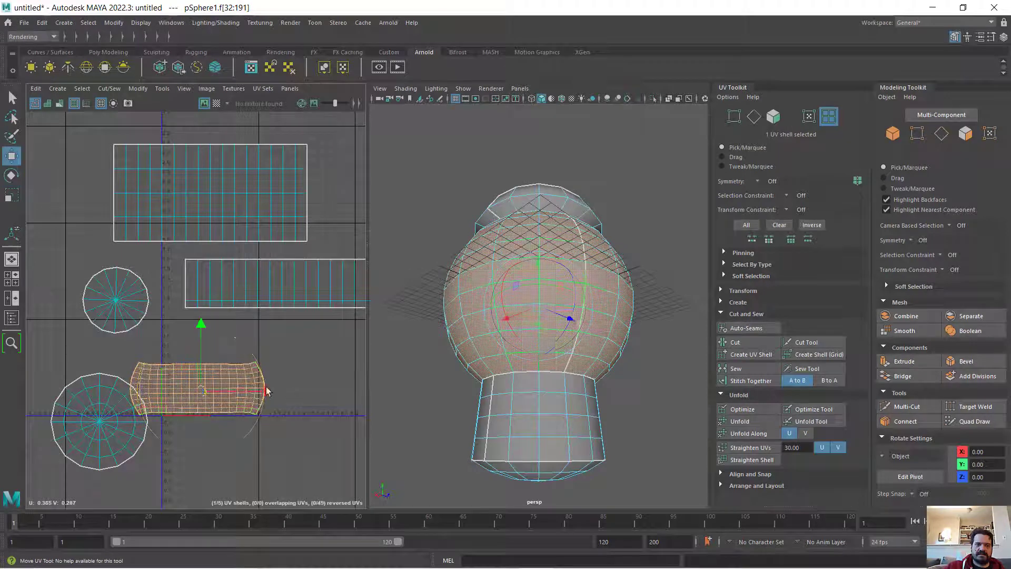
drag(202, 387, 221, 364)
Scale the body's UV shell down to about half its width and a third of its height.
click(248, 287)
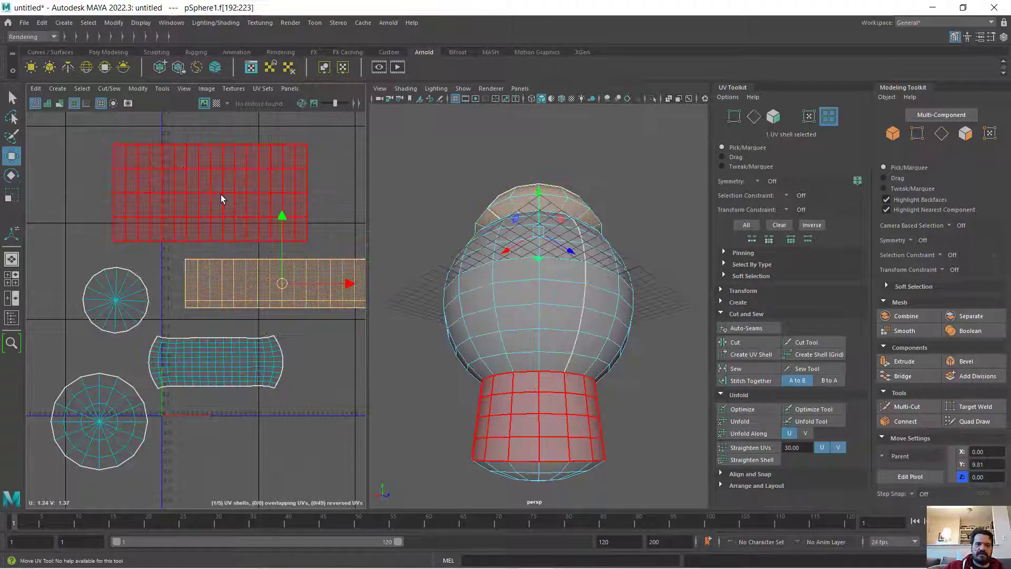
click(219, 197)
click(120, 304)
click(113, 414)
click(211, 366)
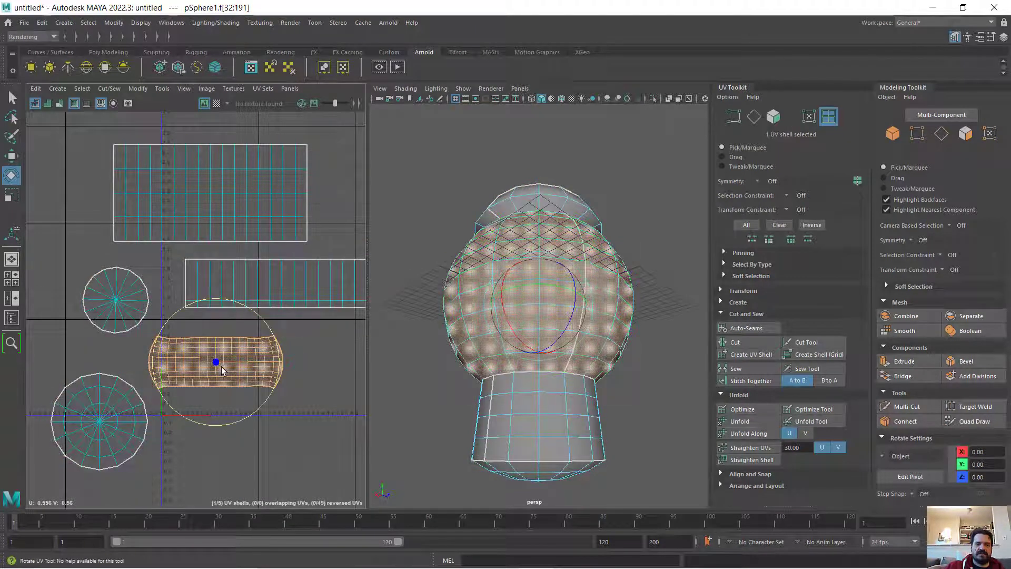
key(r)
drag(215, 376, 188, 442)
drag(218, 312, 219, 327)
Scale the lid side's UV strip down to about half size and place it directly above the body's shell.
click(248, 287)
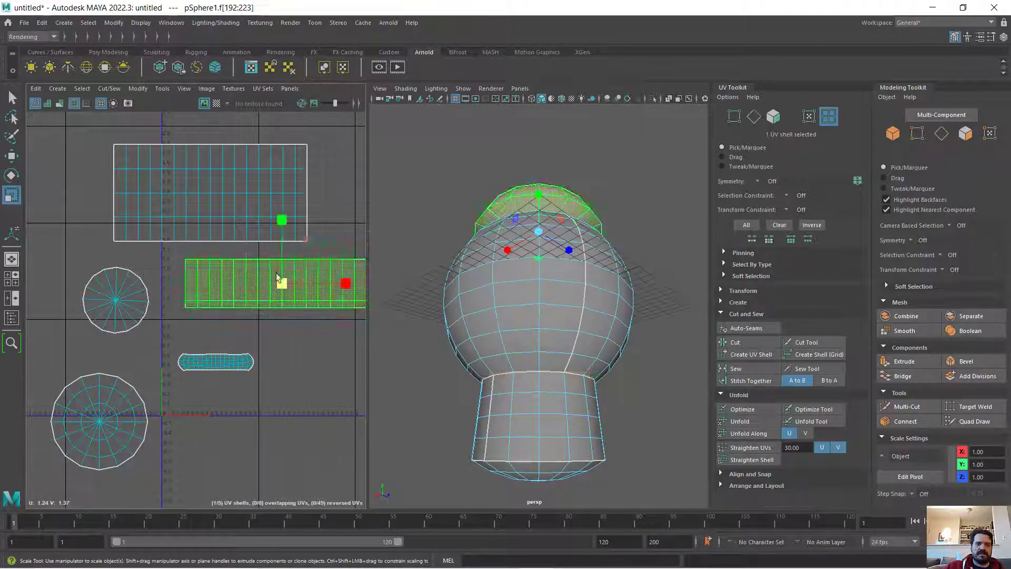
drag(346, 283, 248, 329)
key(w)
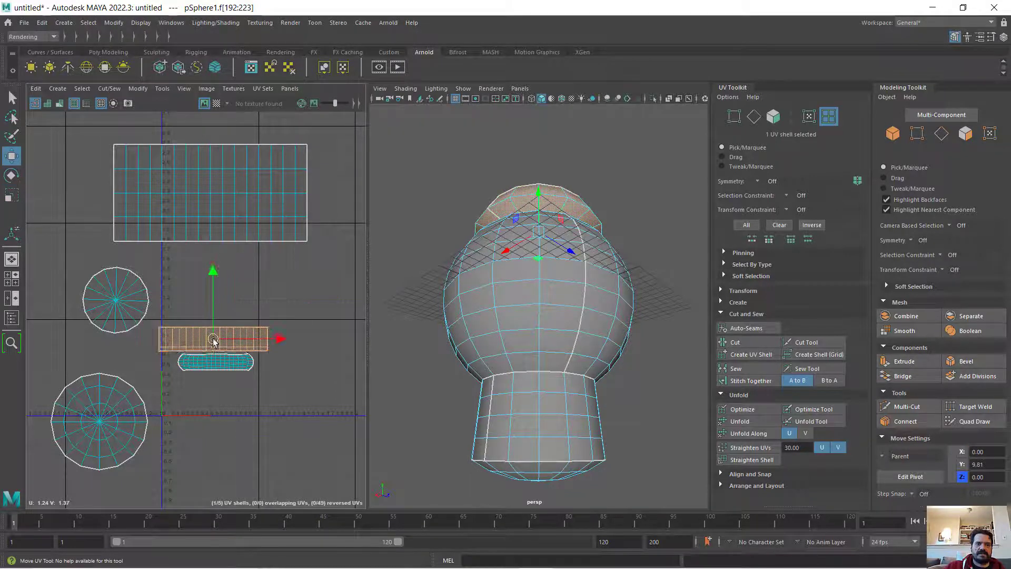
Scale the neck side's UV shell to about half its width and a quarter of its height, and place it just above the lid's strip.
click(230, 208)
key(e)
key(r)
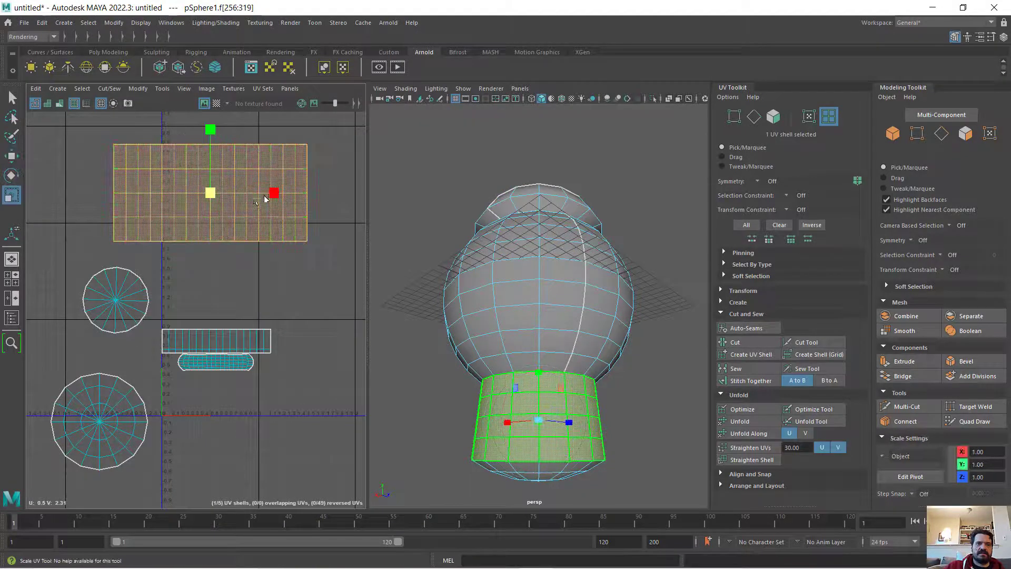
drag(274, 193, 247, 197)
drag(210, 129, 217, 342)
key(w)
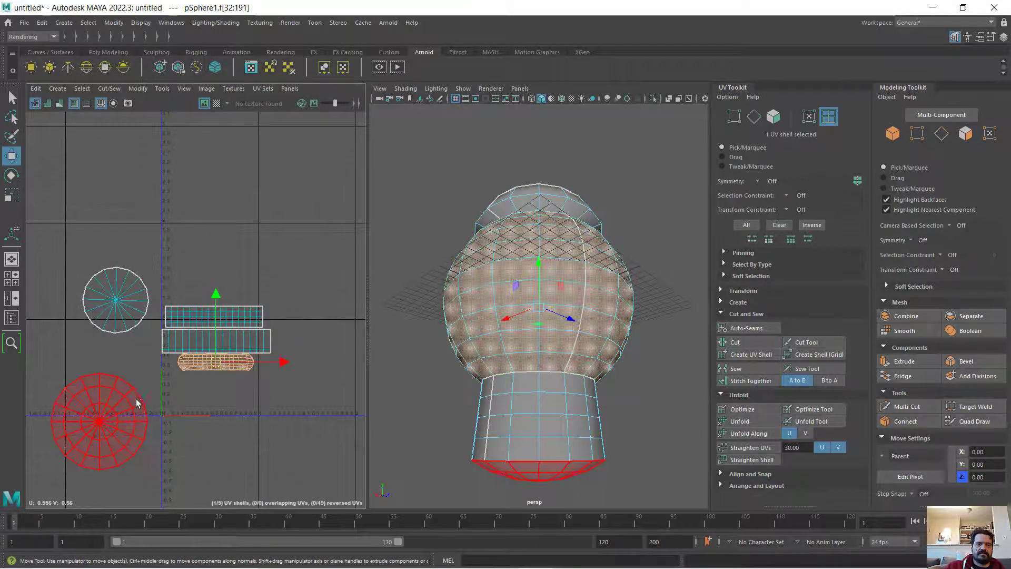
Scale the base's circular UV shell down uniformly to about 40 percent of its size.
click(100, 421)
key(r)
drag(100, 421, 62, 475)
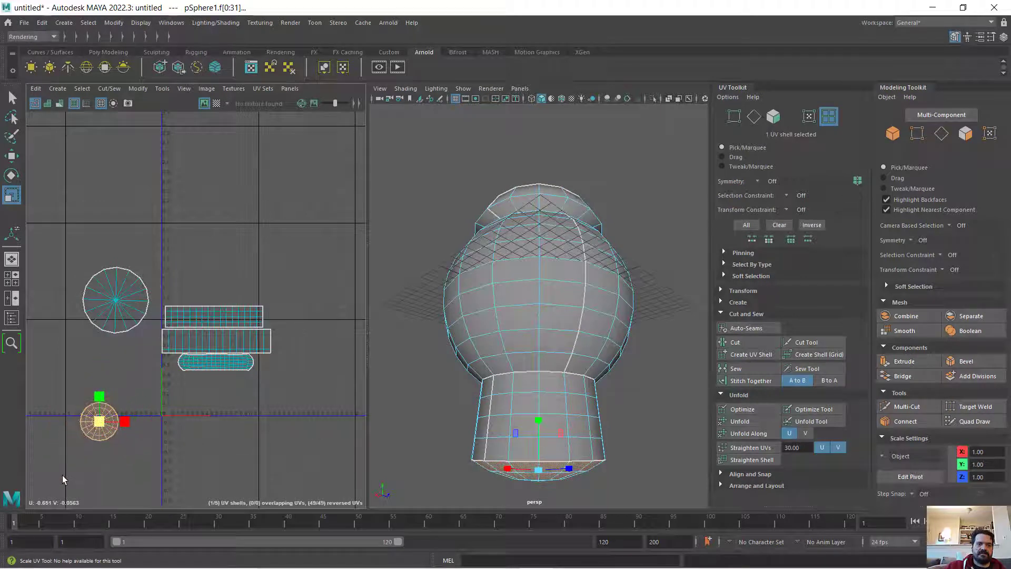
Place the base's and lid top's circular UV shells side by side below the body's shell, scaling the lid top's circle to match the base's.
key(w)
drag(136, 415, 217, 389)
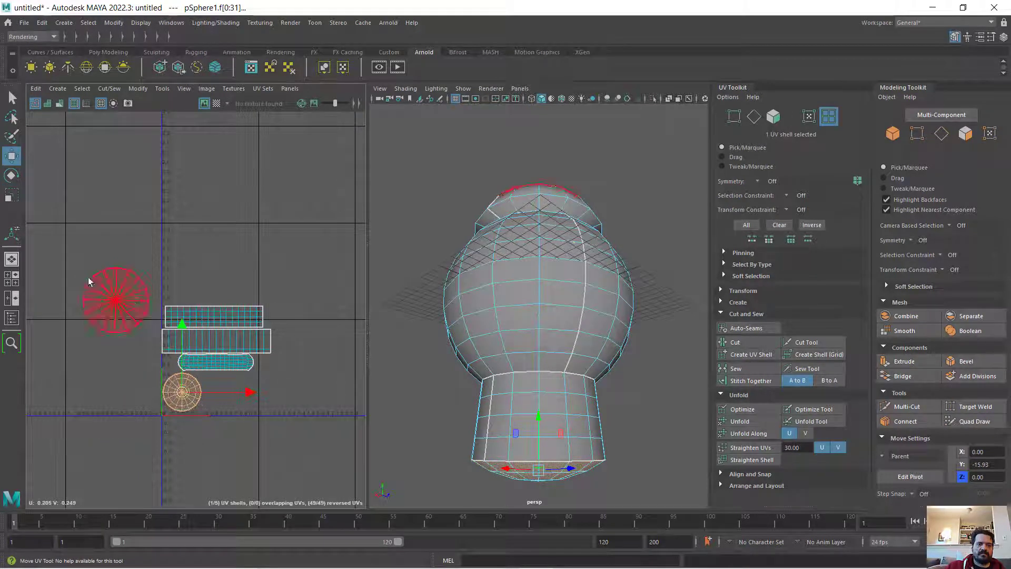
click(117, 299)
drag(115, 297, 215, 423)
key(e)
key(r)
key(w)
drag(235, 385, 267, 406)
Lower the base's circular shell to the bottom edge of the 0–1 UV tile, level with the lid top's circle.
scroll(216, 390, up, 3)
scroll(216, 386, up, 1)
scroll(245, 406, up, 1)
key(r)
key(w)
click(136, 395)
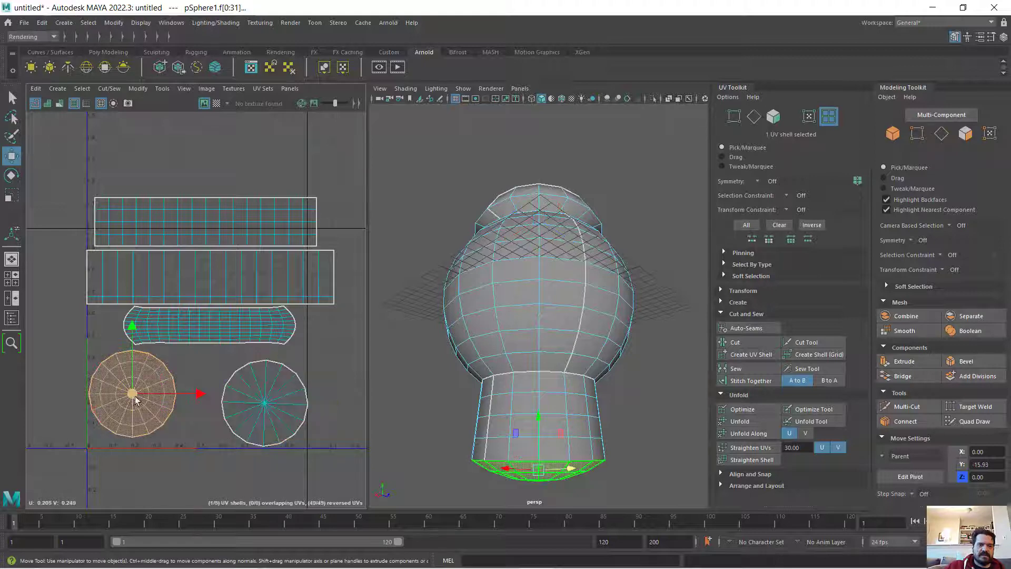
drag(136, 395, 137, 405)
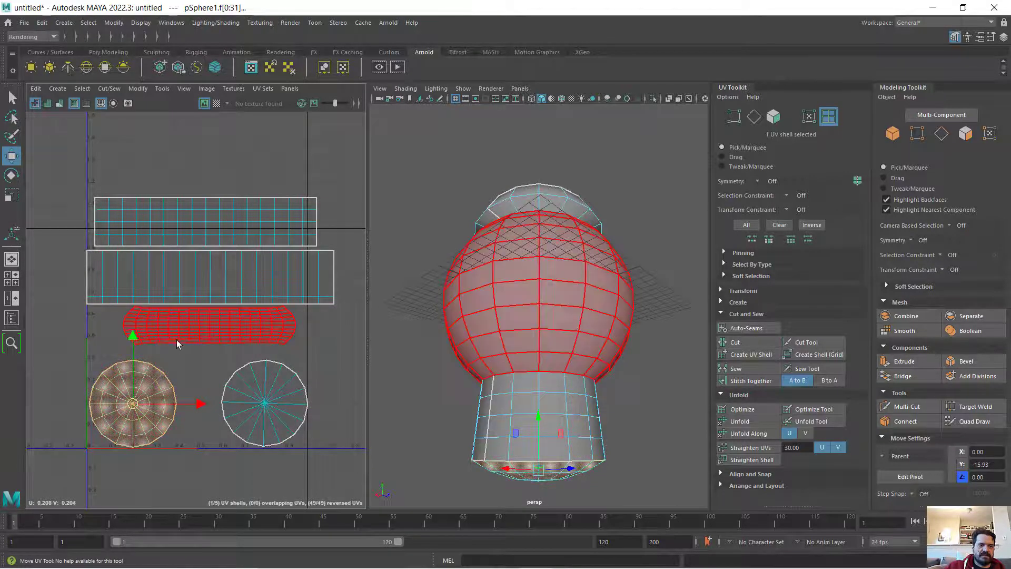
Move the body's UV shell down to just above the two circles and widen it to the full width of the 0–1 tile.
click(201, 335)
drag(202, 335, 195, 352)
key(r)
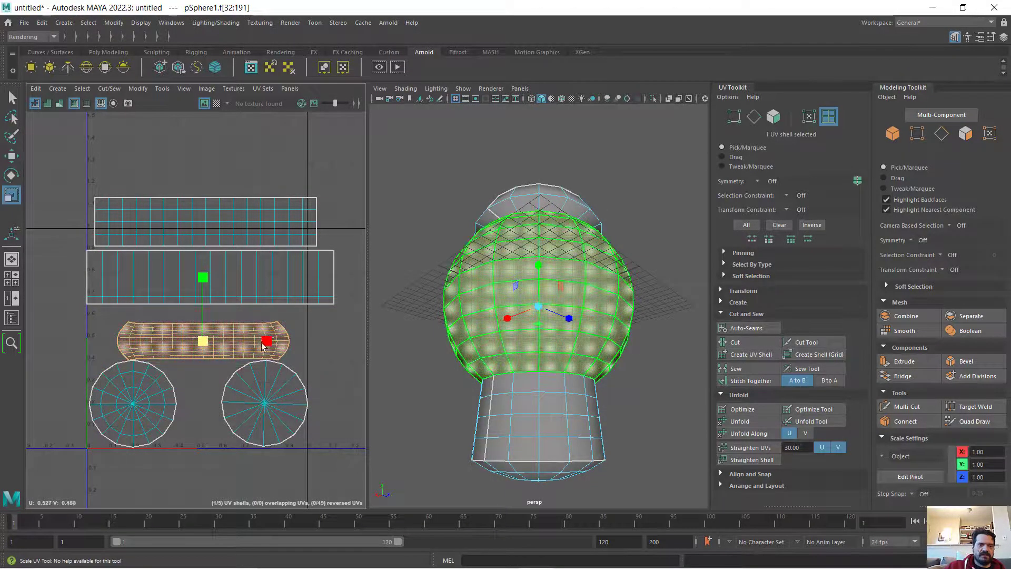
drag(271, 341, 234, 341)
key(w)
Narrow the lid side's UV strip to the width of the 0–1 tile and place it directly above the body's shell.
click(226, 278)
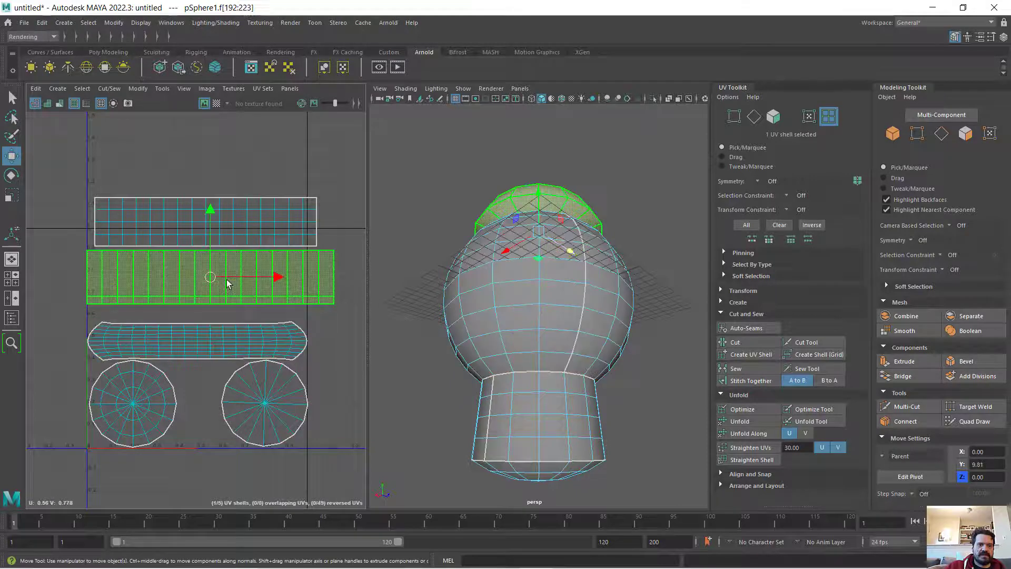
key(e)
key(r)
drag(270, 275, 221, 278)
key(w)
drag(200, 245, 199, 259)
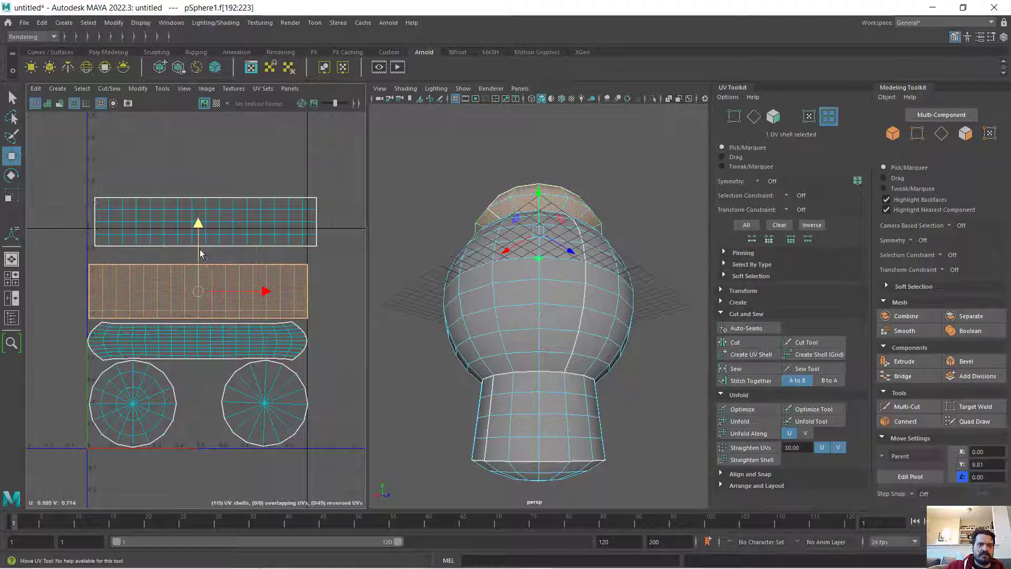
Narrow the neck side's UV shell slightly, reduce its height to a little over half, and place it above the lid's strip inside the tile.
click(193, 214)
key(r)
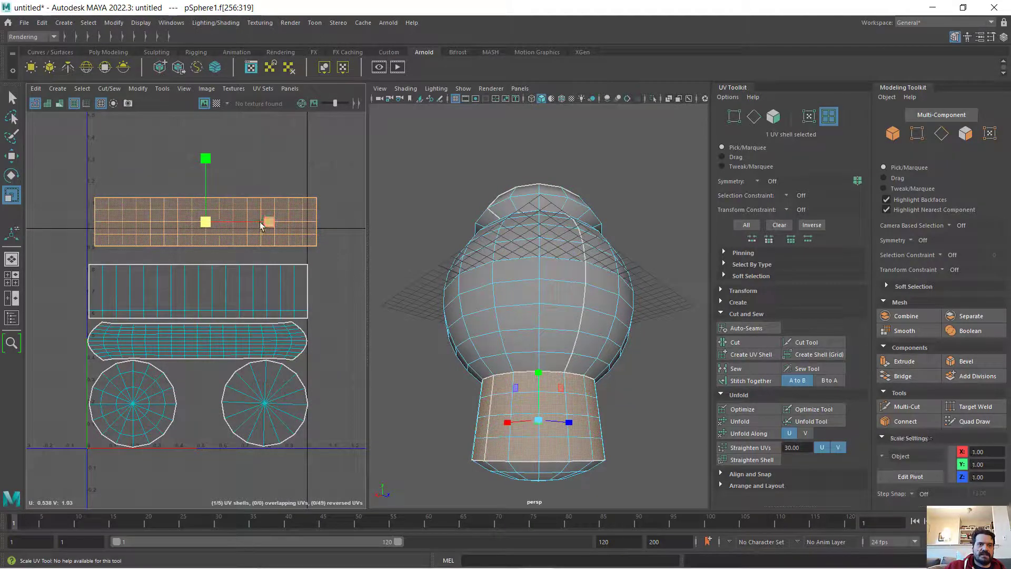
drag(267, 221, 263, 221)
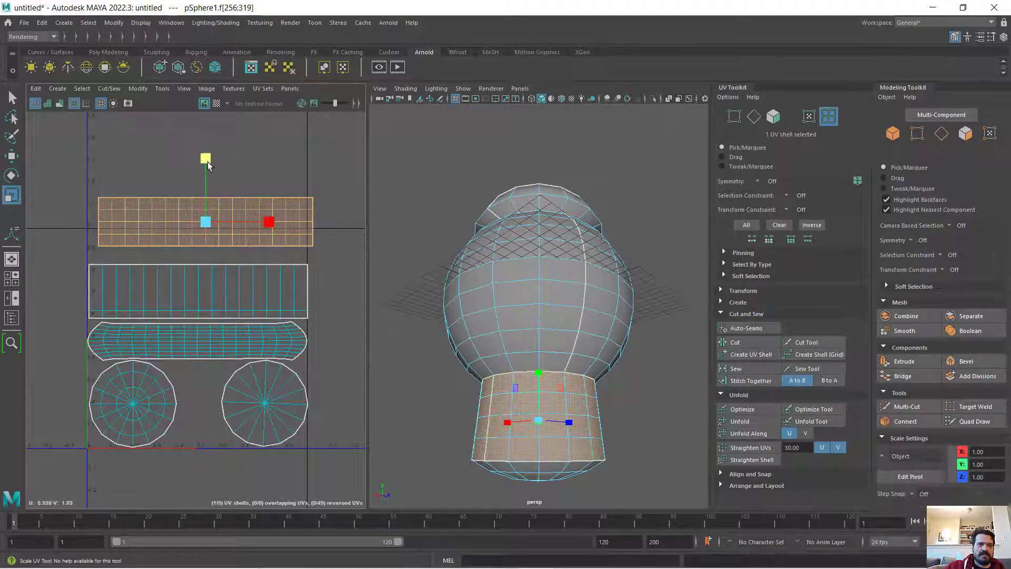
drag(207, 160, 219, 194)
key(w)
key(e)
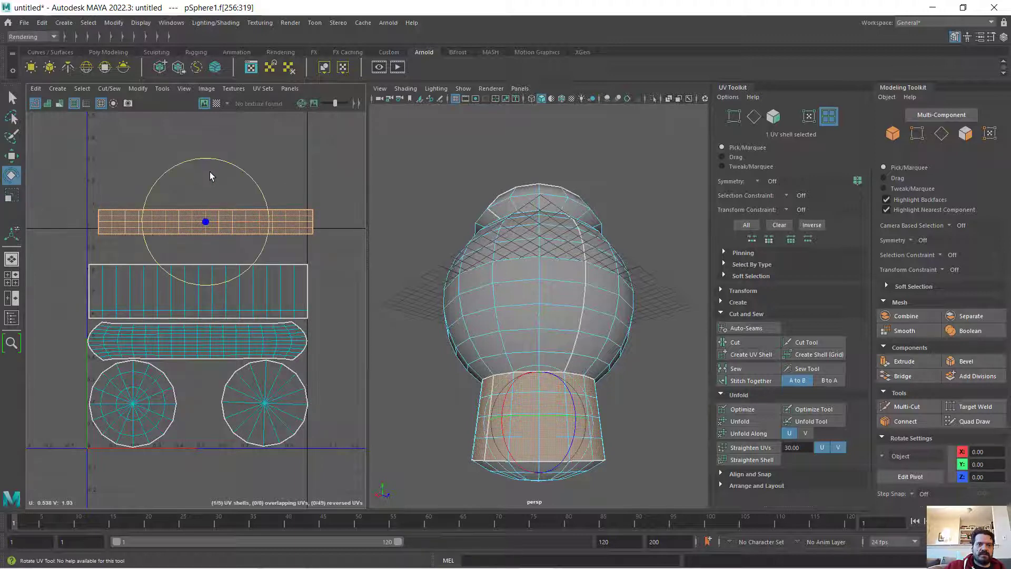
key(w)
key(e)
key(r)
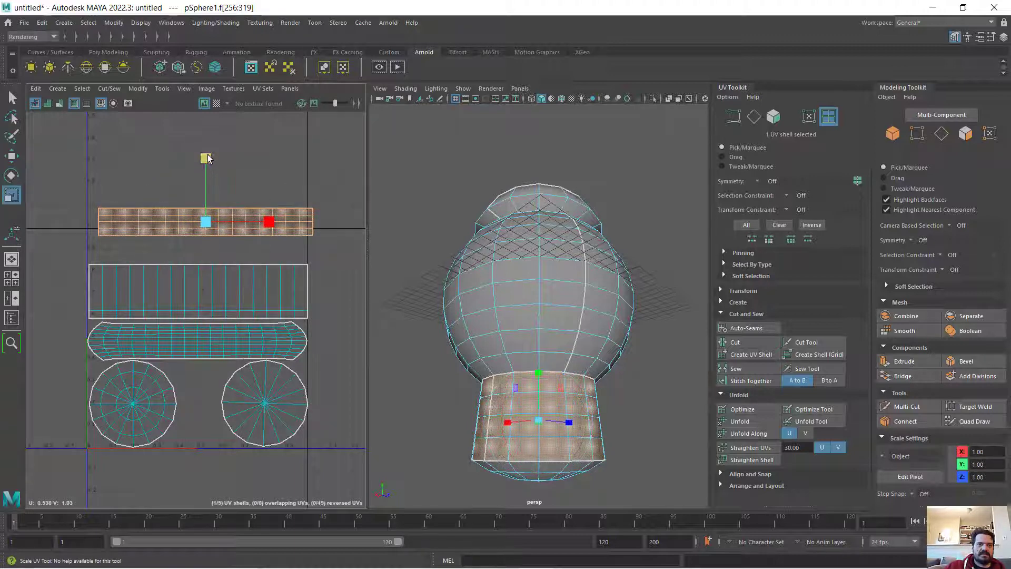
key(w)
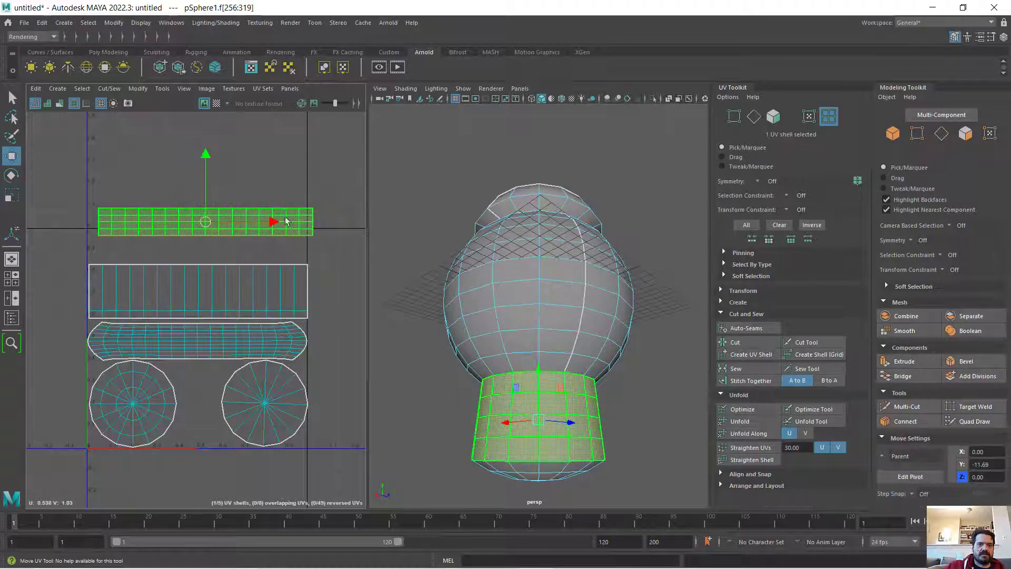
drag(204, 224, 198, 248)
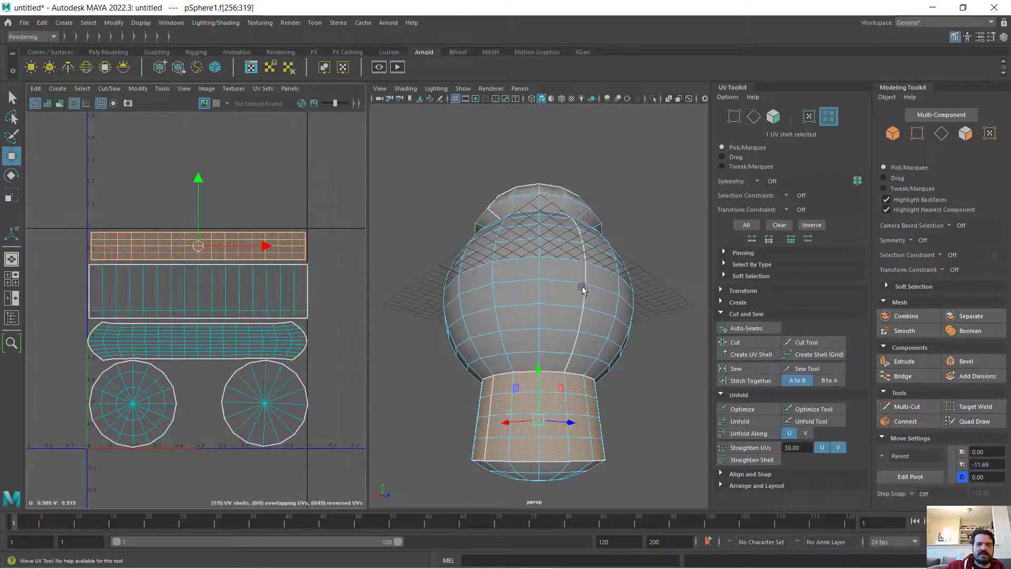
Switch from UV shell selection back to object mode with the whole jar selected.
alt+drag(547, 276, 453, 306)
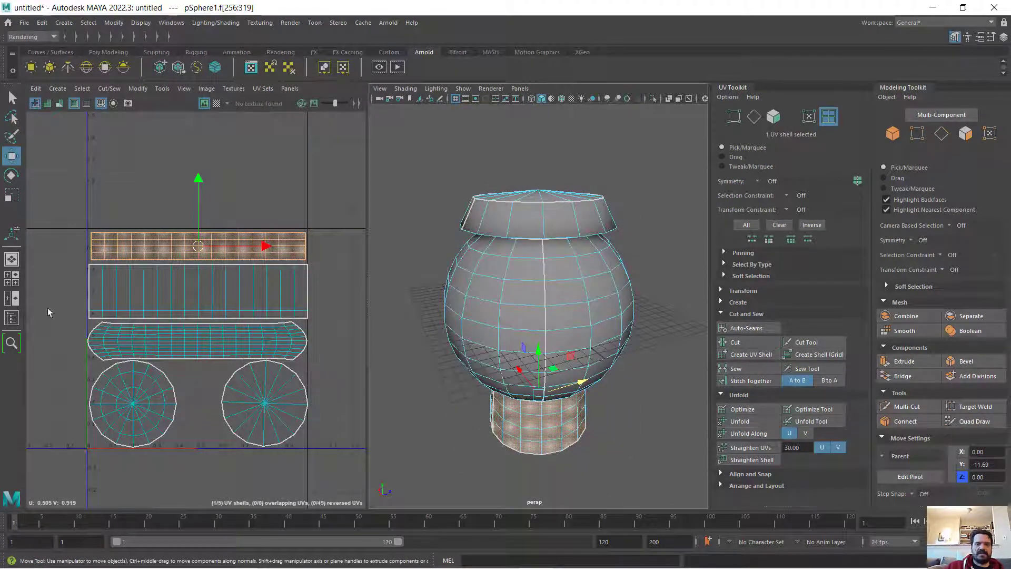
right_click(284, 187)
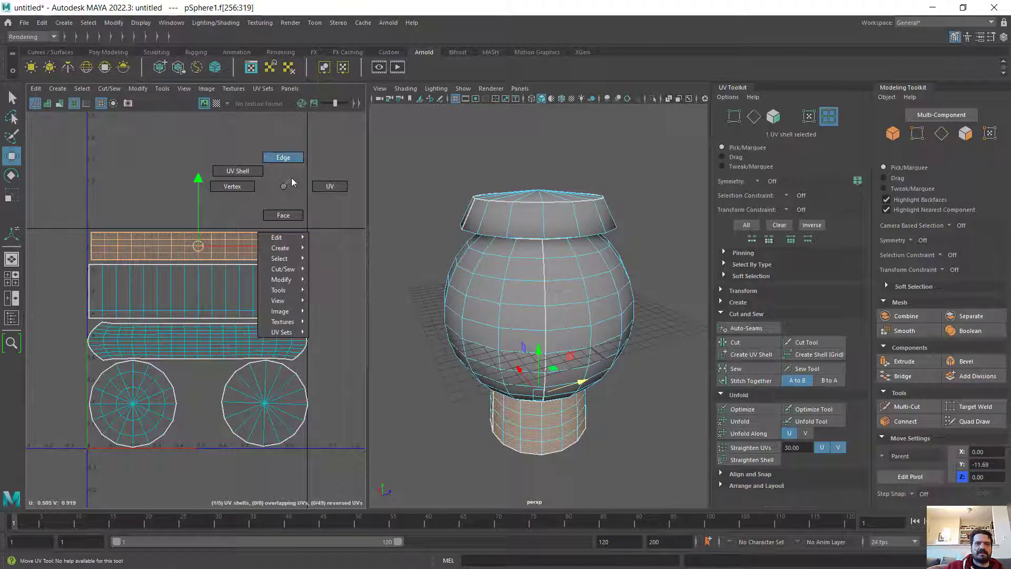
right_drag(284, 180, 240, 171)
right_drag(434, 181, 485, 164)
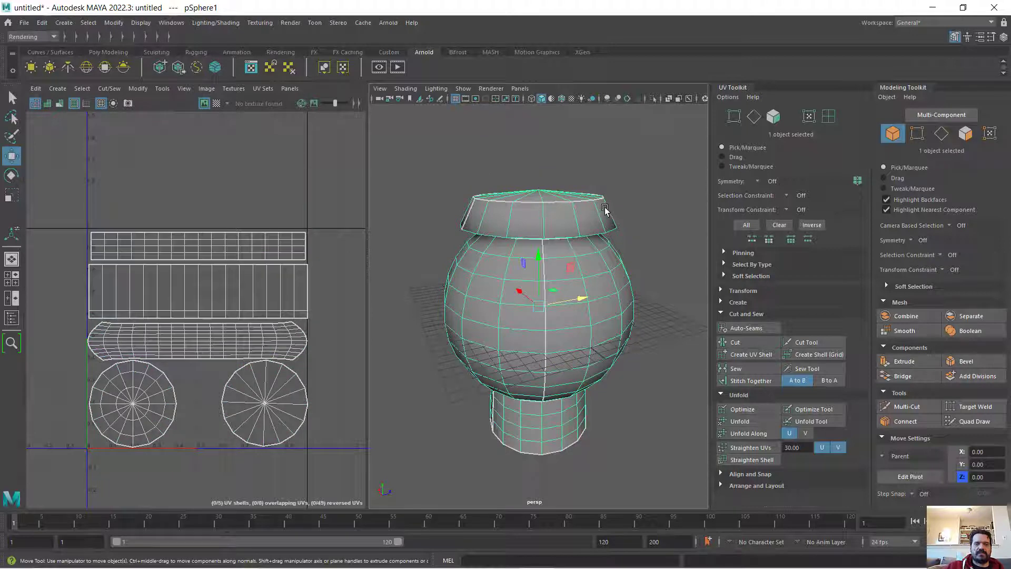